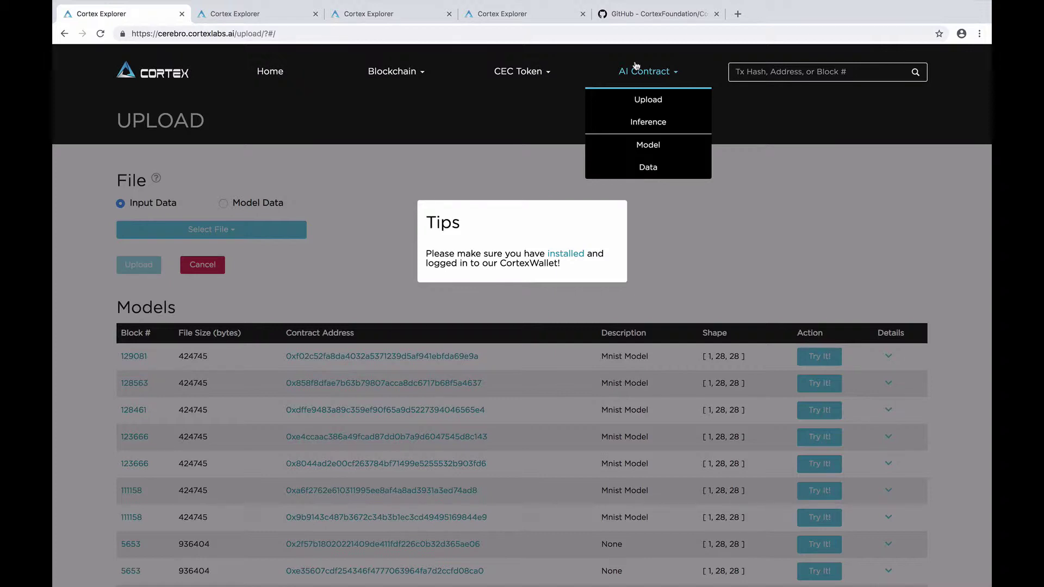
Bring the GitHub CortexFoundation/Cortex_Release repository tab to the front.
{"action": "left_click", "coordinate": [684, 15]}
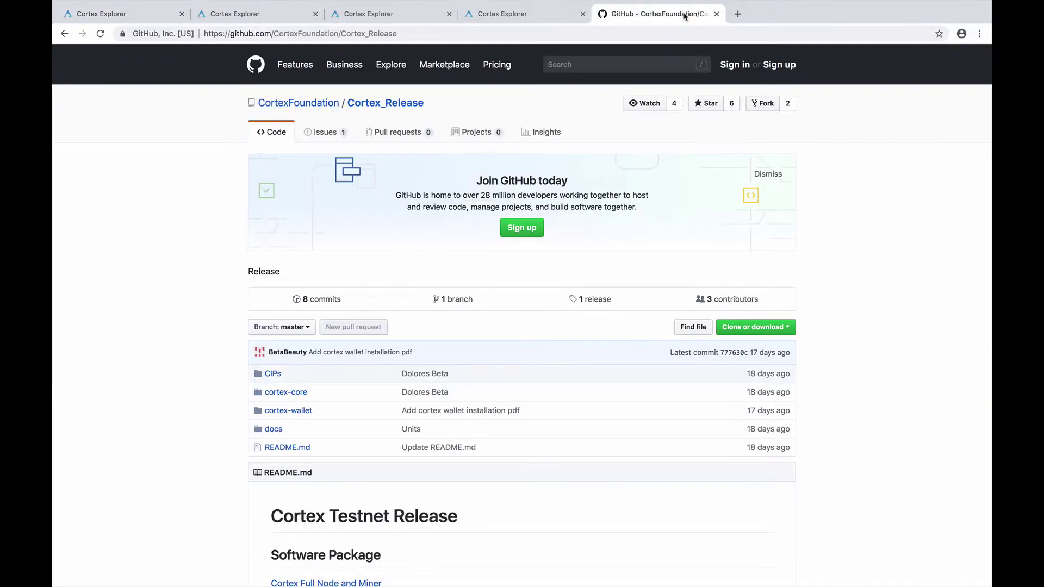
Turn on Developer mode on Chrome's Extensions page.
{"action": "left_click", "coordinate": [979, 34]}
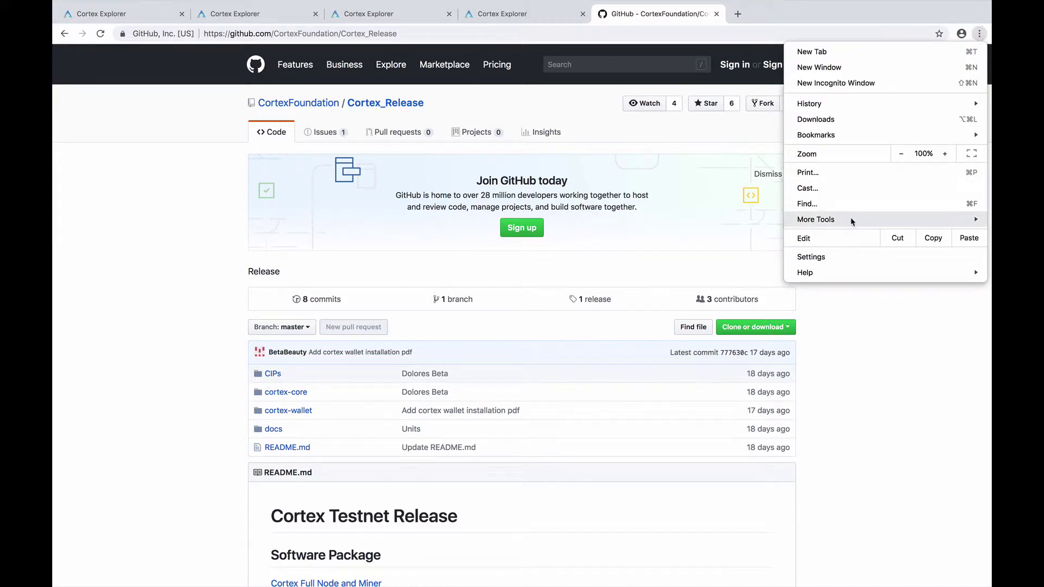
{"action": "mouse_move", "coordinate": [853, 220]}
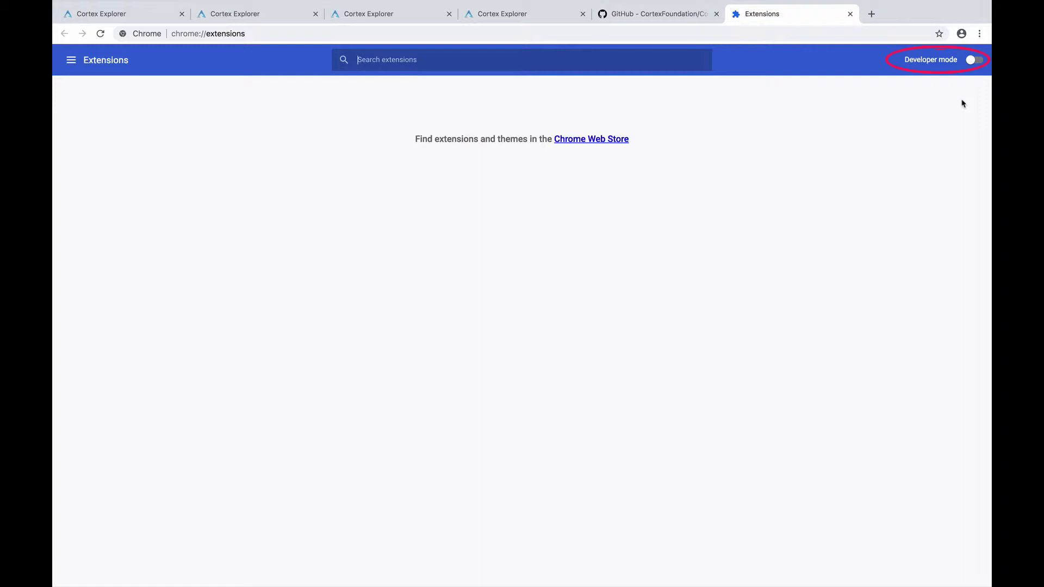
{"action": "left_click", "coordinate": [974, 61]}
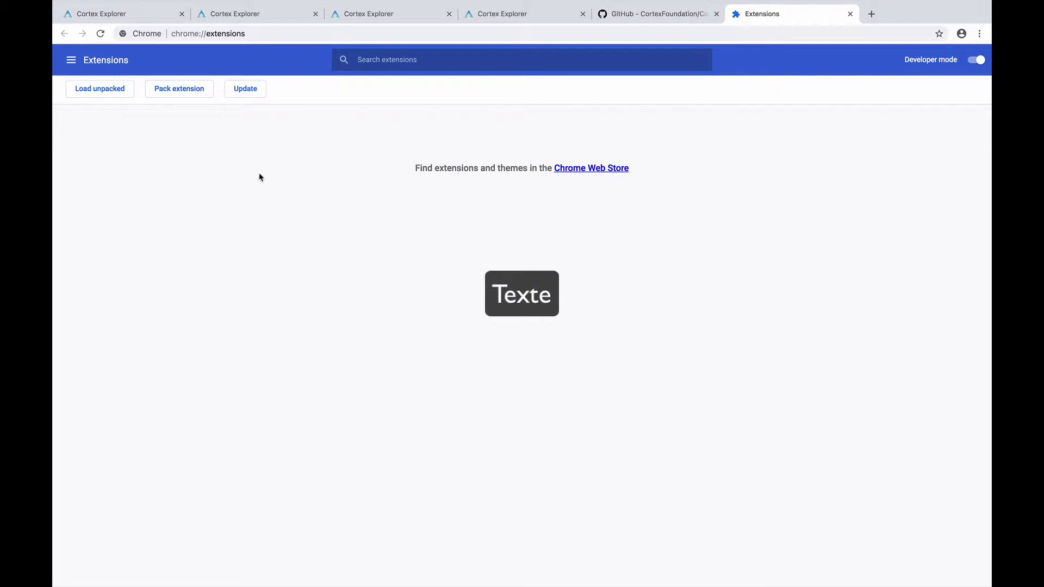
Load the Downloads/chrome cortex_wallet folder as an unpacked extension.
{"action": "left_click", "coordinate": [110, 94]}
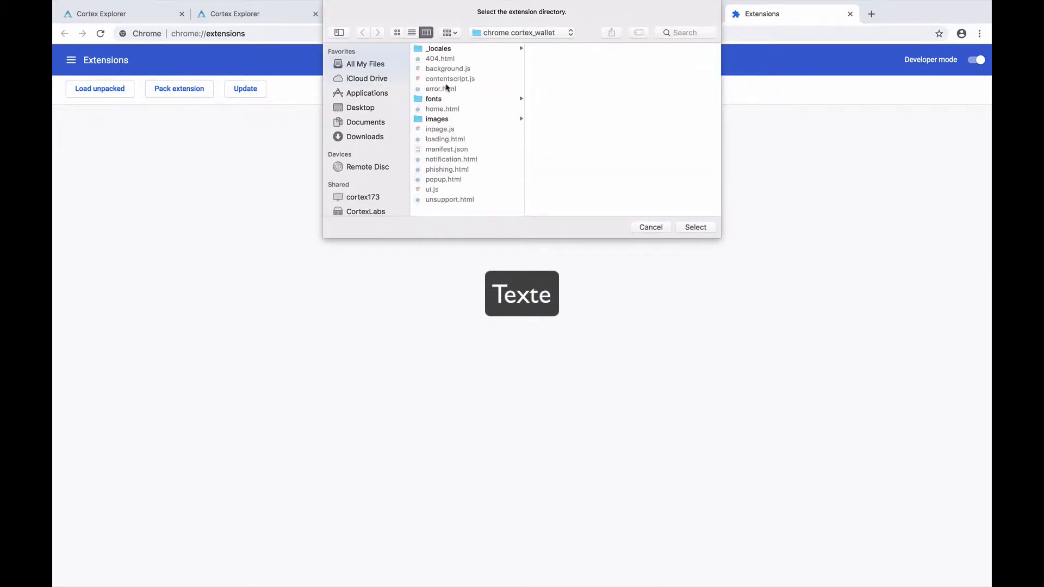
{"action": "left_click", "coordinate": [368, 137]}
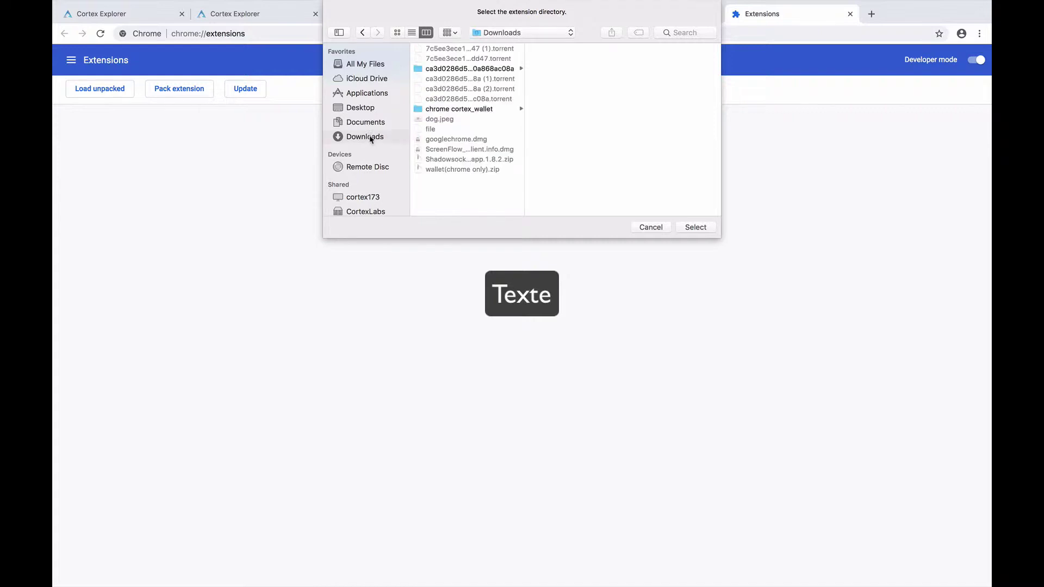
{"action": "left_click", "coordinate": [463, 110]}
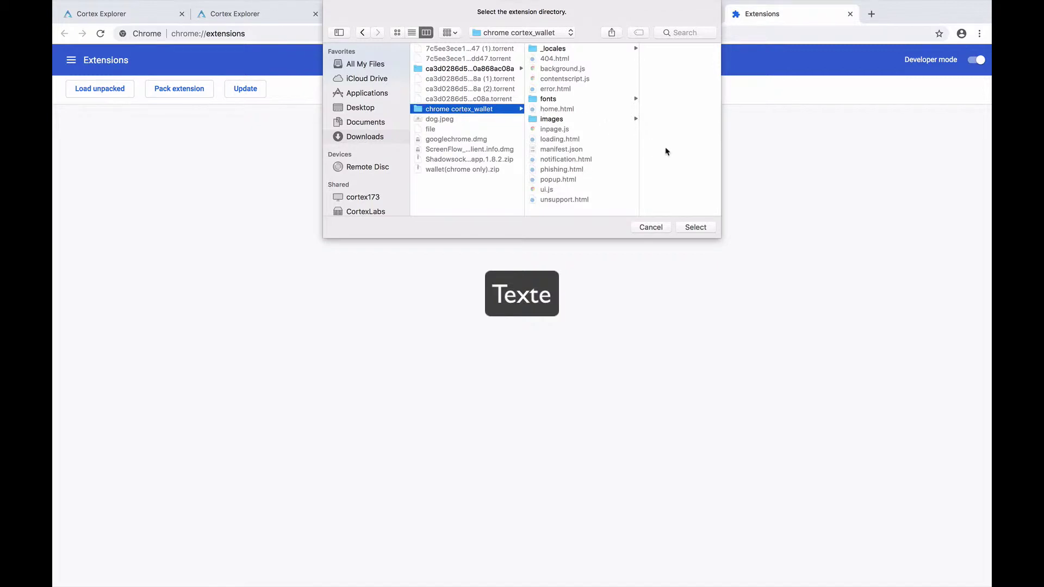
{"action": "left_click", "coordinate": [701, 228]}
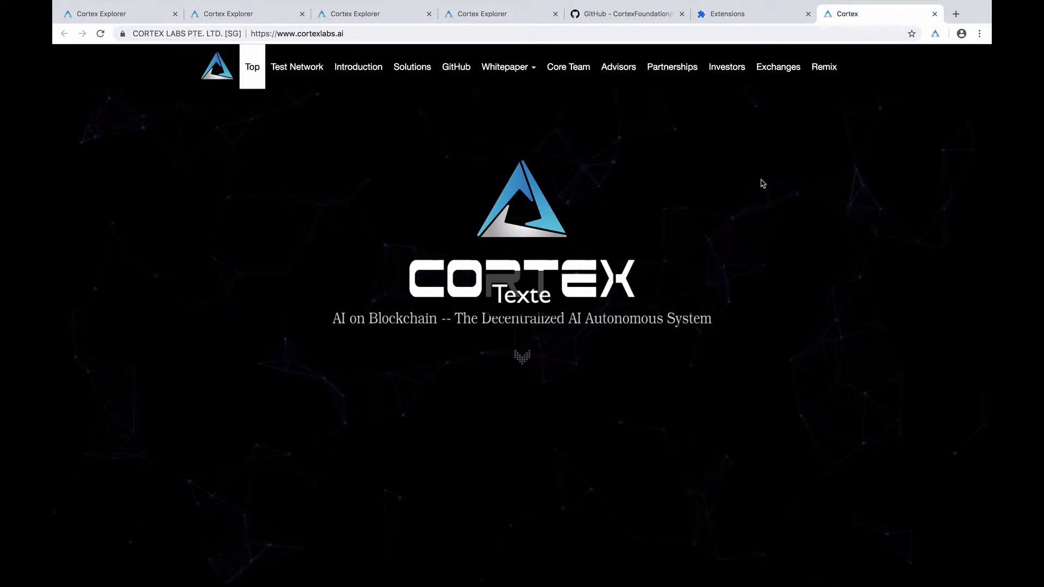
Create a new CortexWallet wallet protected by a password entered twice.
{"action": "left_click", "coordinate": [937, 35]}
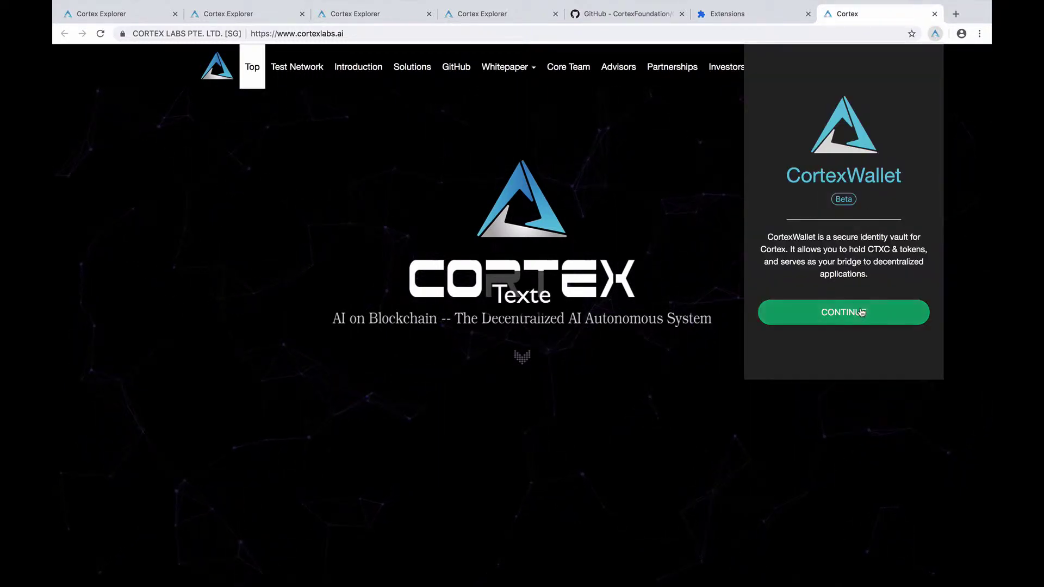
{"action": "left_click", "coordinate": [861, 307]}
{"action": "key", "text": "super+v"}
{"action": "key", "text": "Tab"}
{"action": "type", "text": "••"}
{"action": "key", "text": "super+v"}
{"action": "left_click", "coordinate": [860, 308]}
Accept the terms of use, privacy notice, seed-phrase alert and phishing warning.
{"action": "left_click", "coordinate": [858, 315]}
{"action": "scroll", "coordinate": [874, 266], "scroll_direction": "down", "scroll_amount": 10}
{"action": "left_click", "coordinate": [858, 316]}
{"action": "left_click", "coordinate": [858, 316]}
{"action": "scroll", "coordinate": [873, 251], "scroll_direction": "down", "scroll_amount": 5}
{"action": "left_click", "coordinate": [858, 317]}
{"action": "scroll", "coordinate": [873, 256], "scroll_direction": "down", "scroll_amount": 5}
{"action": "left_click", "coordinate": [870, 316]}
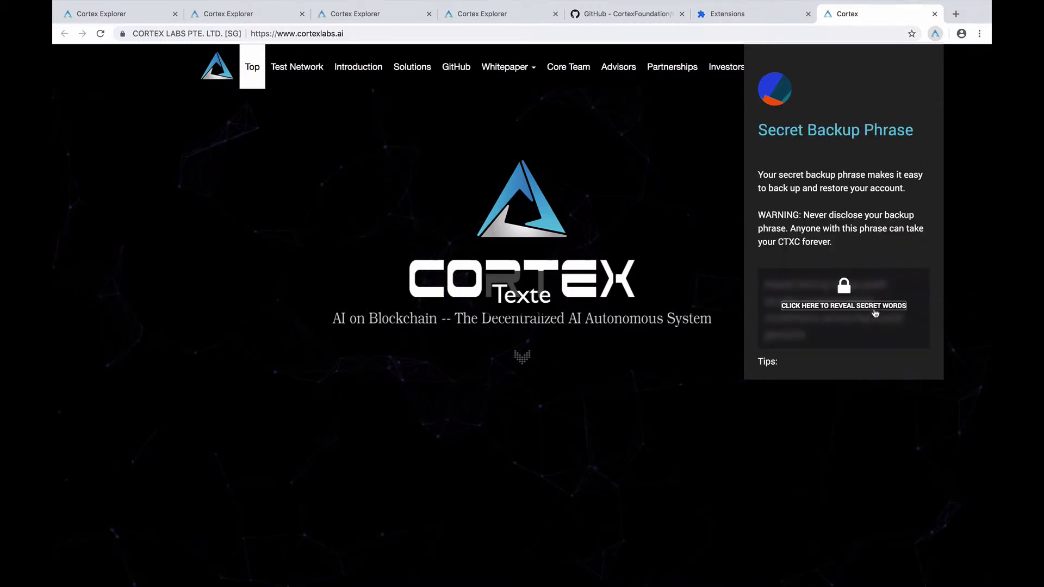
Reveal the secret backup phrase and paste it into the address bar for reference.
{"action": "left_click", "coordinate": [874, 308]}
{"action": "left_click_drag", "start_coordinate": [806, 336], "coordinate": [766, 283]}
{"action": "key", "text": "ctrl+c"}
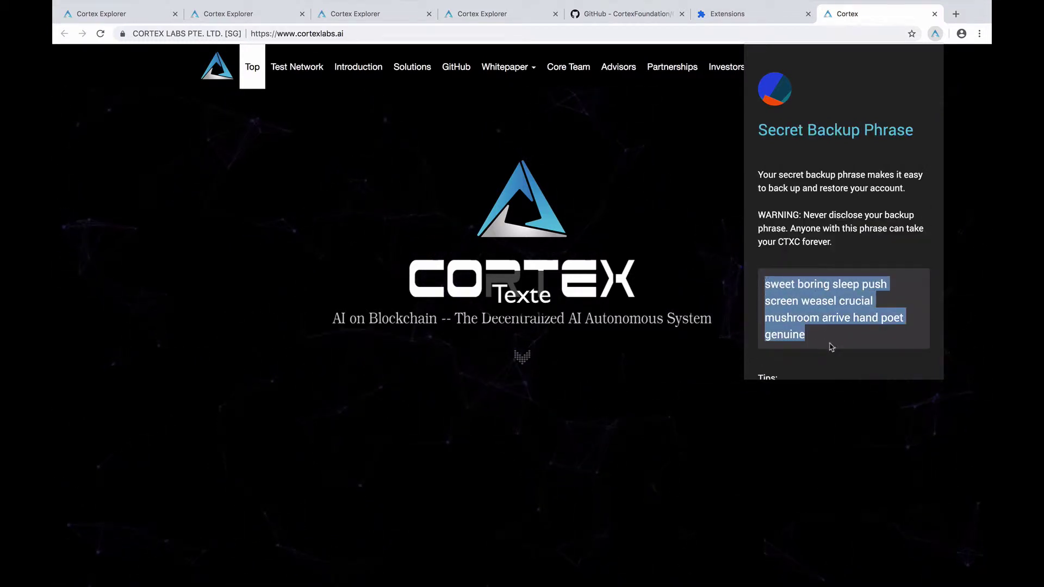
{"action": "scroll", "coordinate": [847, 339], "scroll_direction": "down", "scroll_amount": 2}
{"action": "scroll", "coordinate": [847, 338], "scroll_direction": "down", "scroll_amount": 4}
{"action": "left_click", "coordinate": [841, 315]}
{"action": "left_click", "coordinate": [665, 36]}
{"action": "key", "text": "ctrl+v"}
{"action": "left_click", "coordinate": [935, 33]}
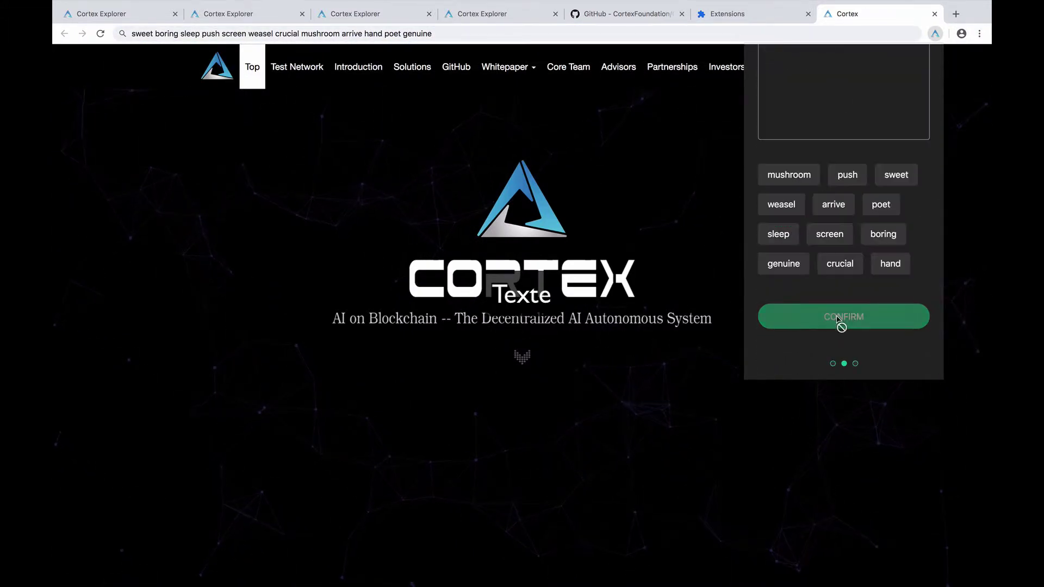
Confirm the backup phrase by selecting its twelve words in order.
{"action": "left_click", "coordinate": [901, 175]}
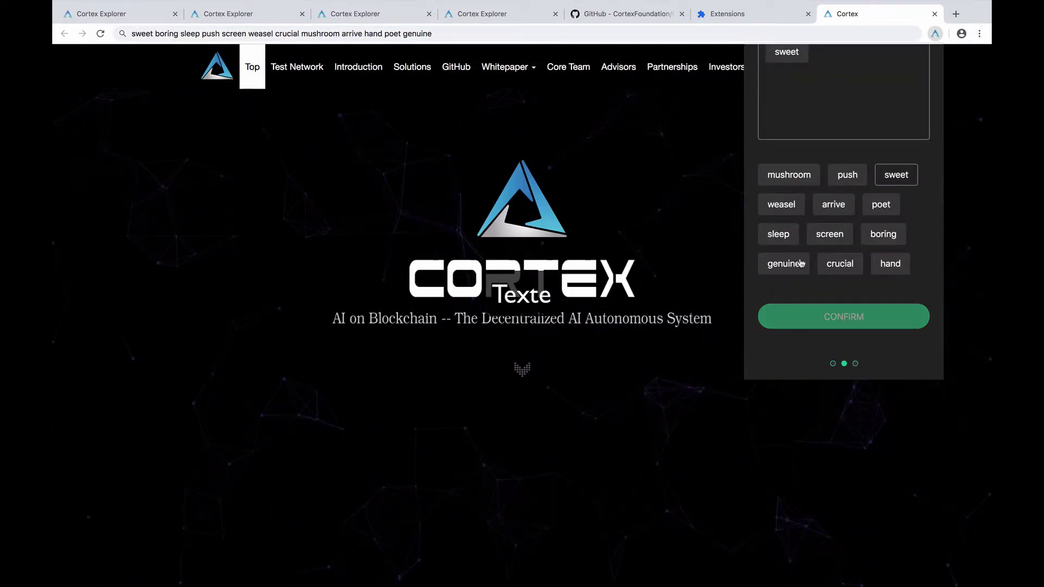
{"action": "left_click", "coordinate": [877, 234]}
{"action": "left_click", "coordinate": [787, 235]}
{"action": "left_click", "coordinate": [851, 181]}
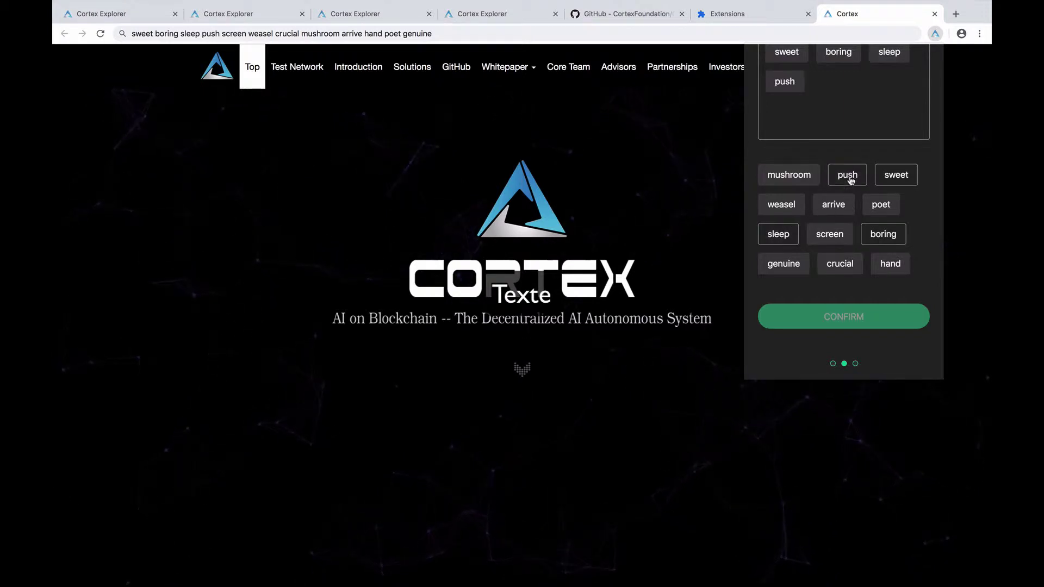
{"action": "left_click", "coordinate": [826, 243]}
{"action": "left_click", "coordinate": [791, 210]}
{"action": "left_click", "coordinate": [841, 265]}
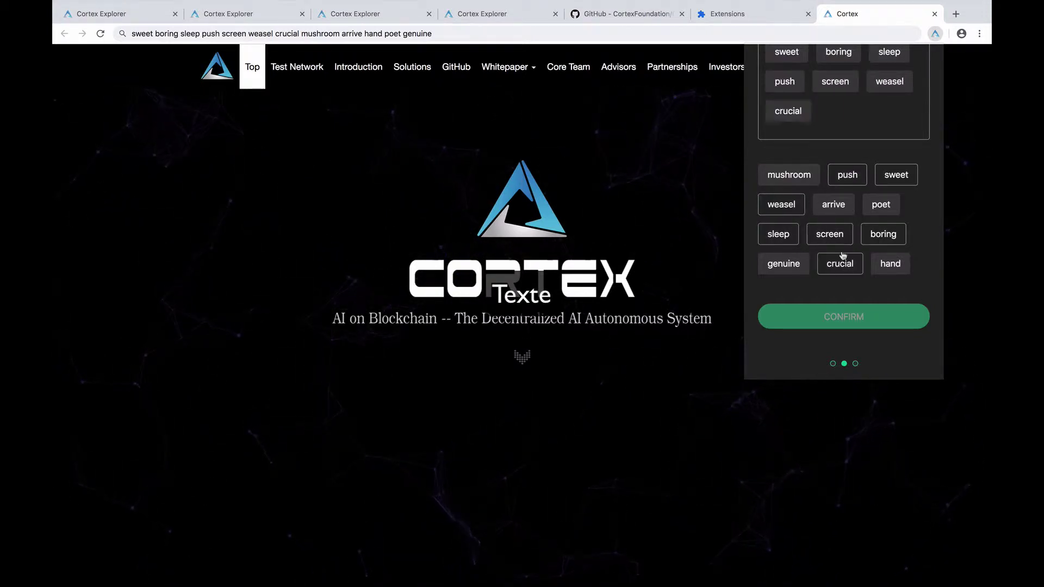
{"action": "left_click", "coordinate": [806, 182]}
{"action": "left_click", "coordinate": [834, 207]}
{"action": "left_click", "coordinate": [891, 267]}
{"action": "left_click", "coordinate": [885, 209]}
{"action": "left_click", "coordinate": [784, 265]}
{"action": "left_click", "coordinate": [840, 315]}
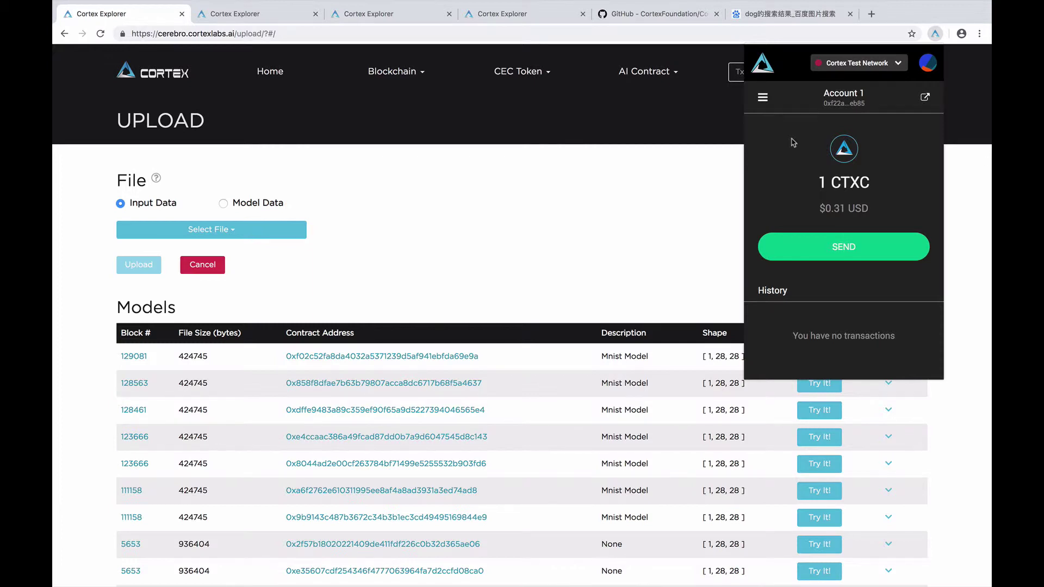
{"action": "left_click", "coordinate": [652, 115]}
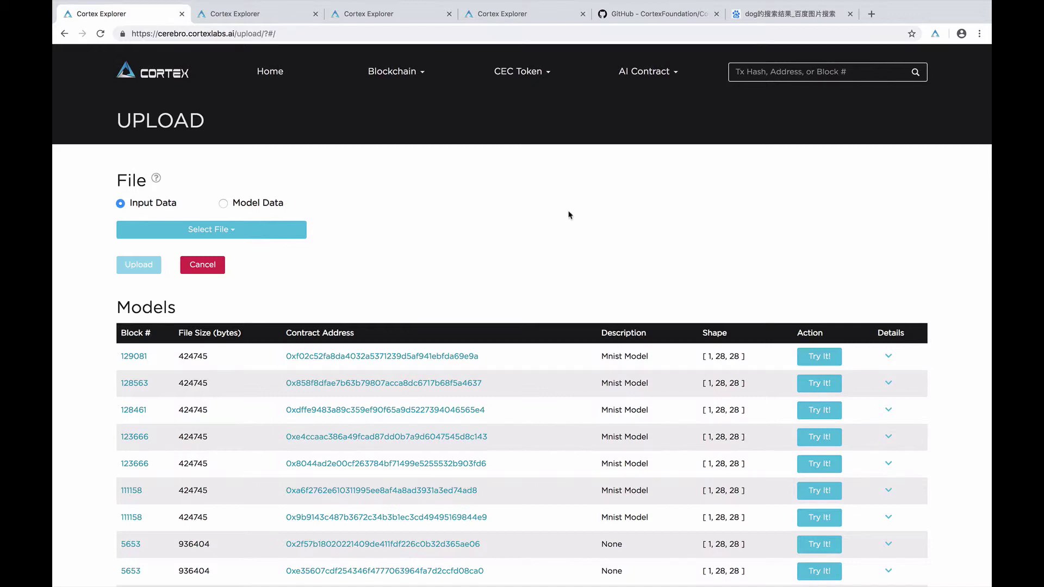
Expand the block 129081 model's details, then switch to the Inference page.
{"action": "left_click", "coordinate": [890, 356]}
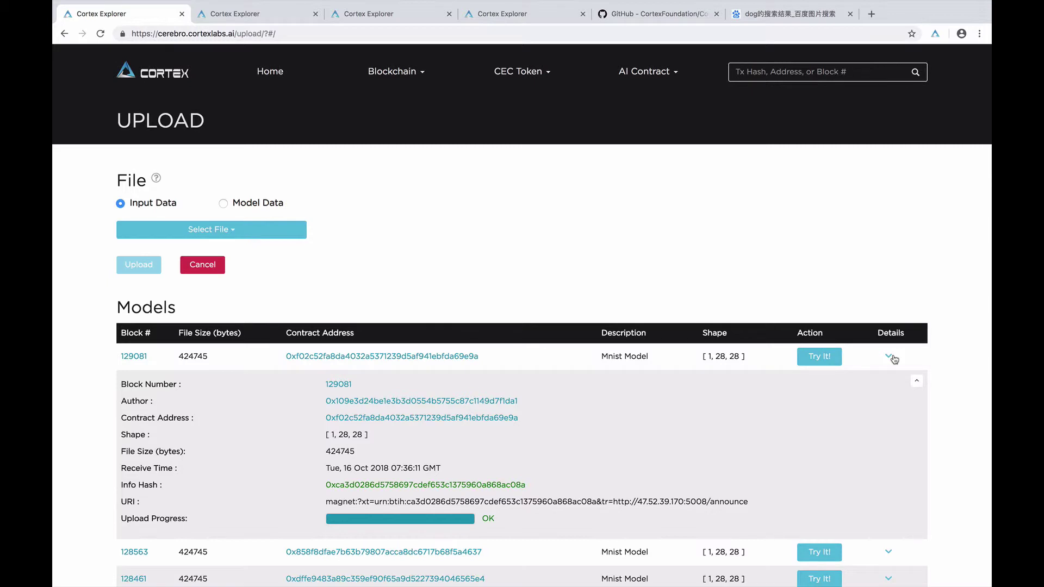
{"action": "left_click", "coordinate": [268, 18]}
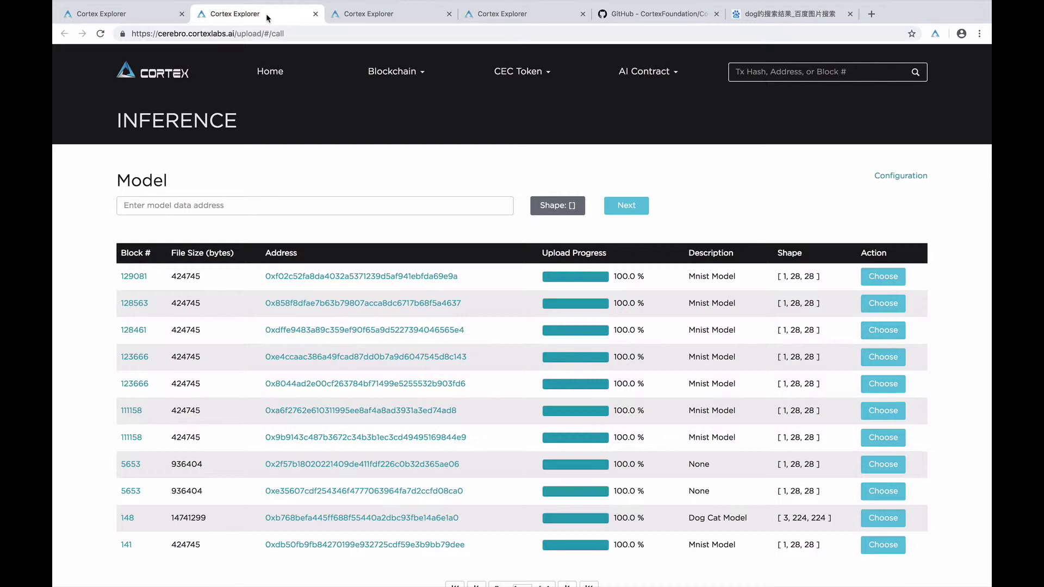
Review the Model Information and Data Information pages, then view the Baidu dog photo.
{"action": "left_click", "coordinate": [377, 14]}
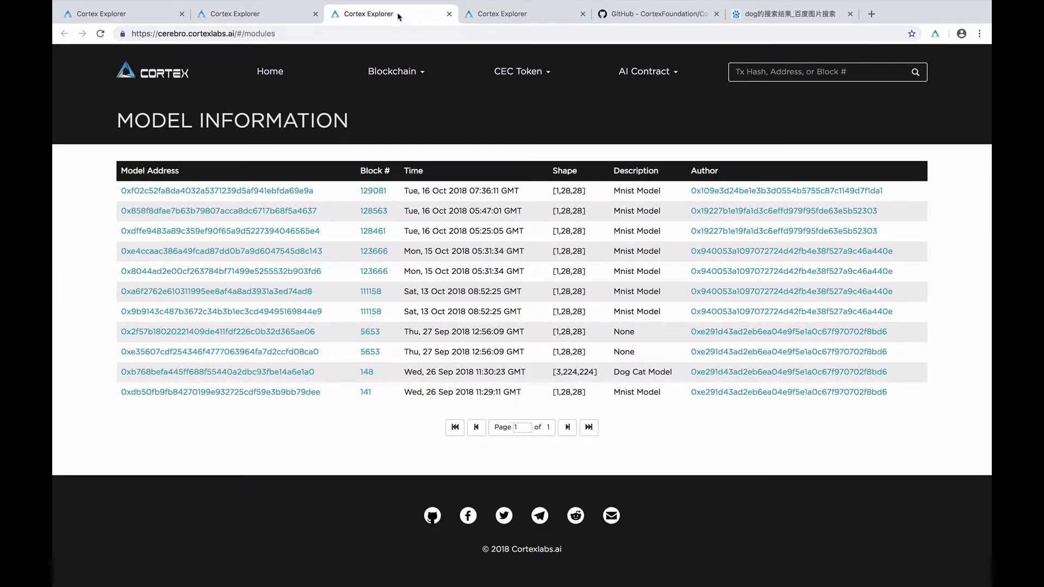
{"action": "left_click", "coordinate": [495, 15]}
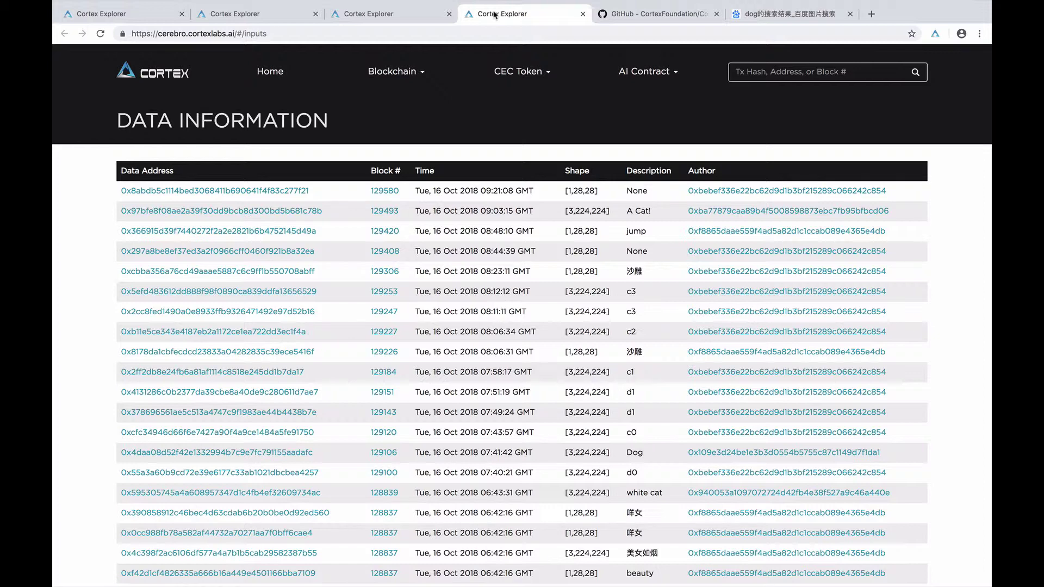
{"action": "left_click", "coordinate": [770, 15]}
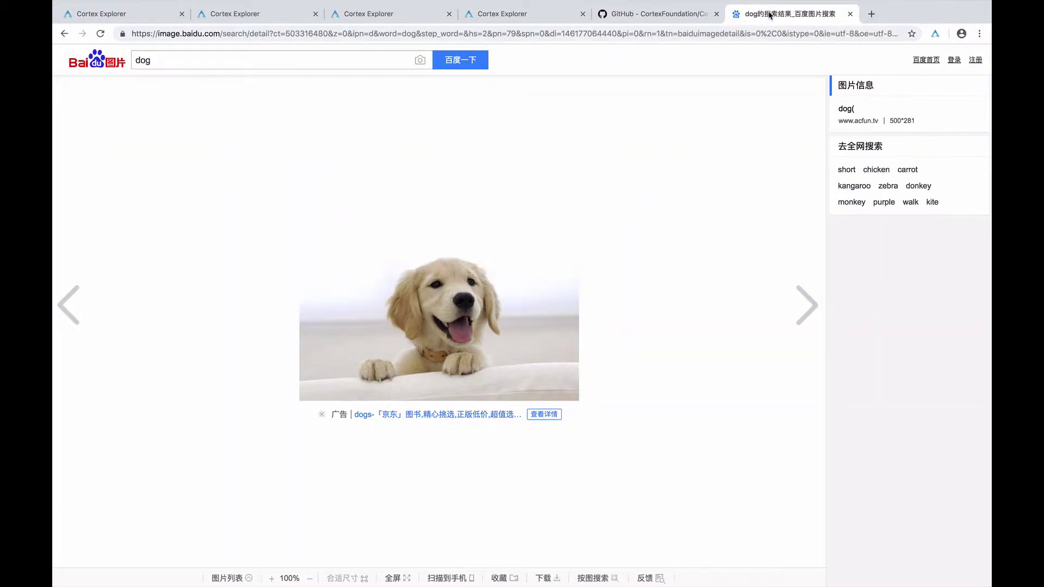
Choose dog.jpeg from Downloads as input data matched to the Dog Cat Model.
{"action": "left_click", "coordinate": [138, 17]}
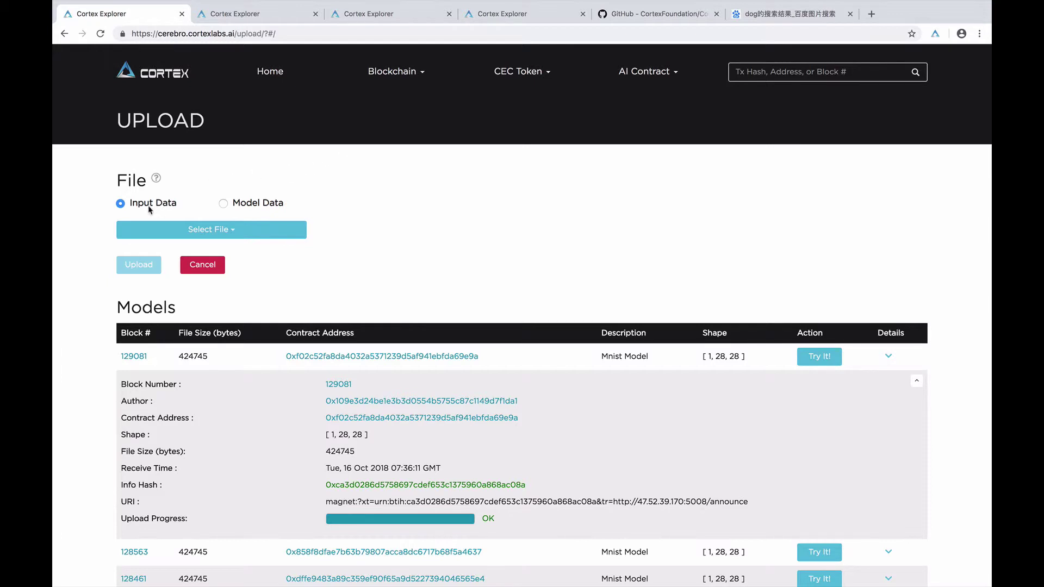
{"action": "left_click", "coordinate": [219, 231]}
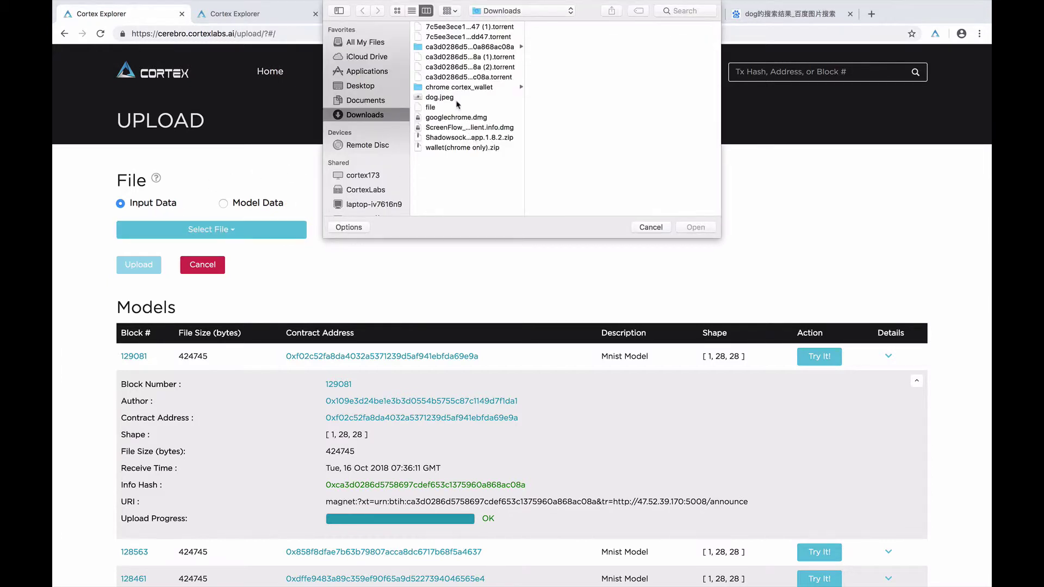
{"action": "left_click", "coordinate": [454, 101]}
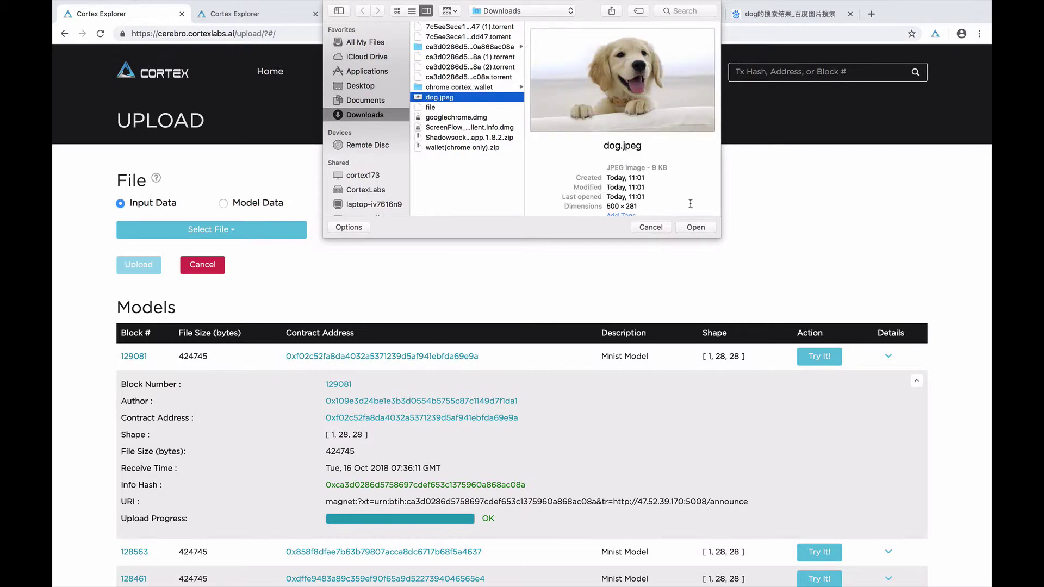
{"action": "left_click", "coordinate": [696, 227]}
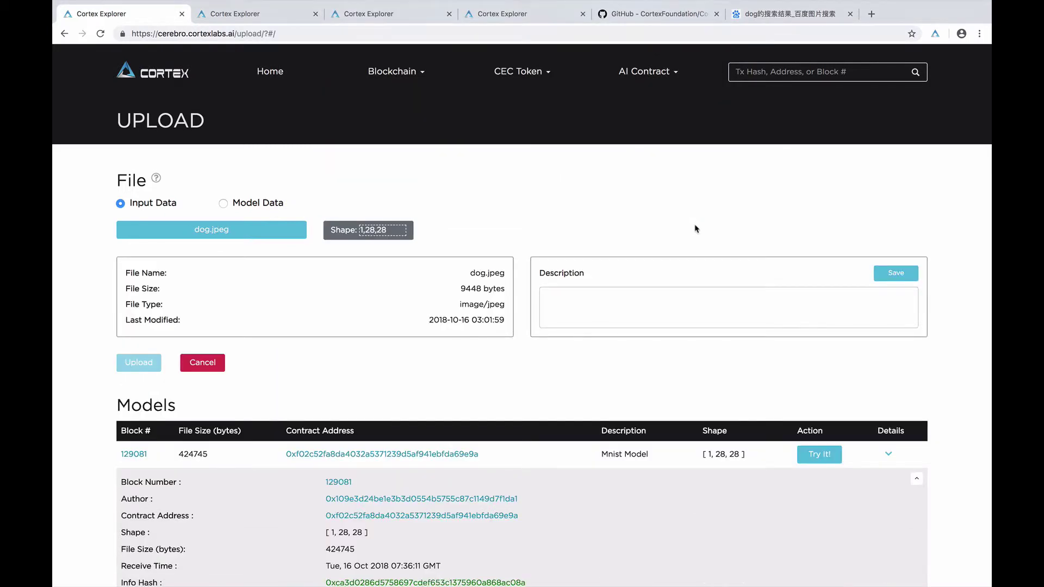
{"action": "scroll", "coordinate": [696, 228], "scroll_direction": "down", "scroll_amount": 6}
{"action": "scroll", "coordinate": [695, 225], "scroll_direction": "down", "scroll_amount": 1}
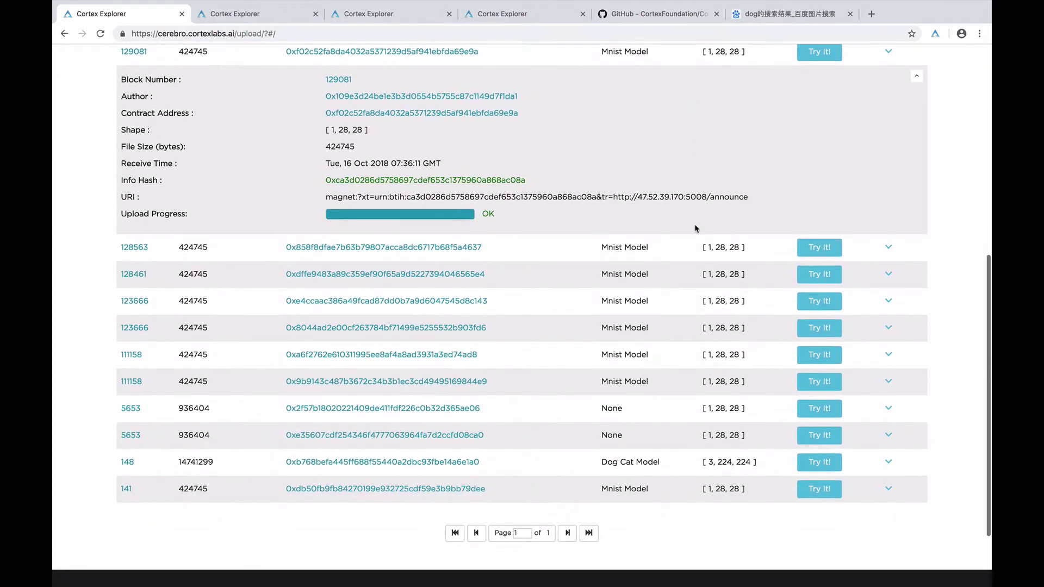
{"action": "left_click", "coordinate": [829, 463]}
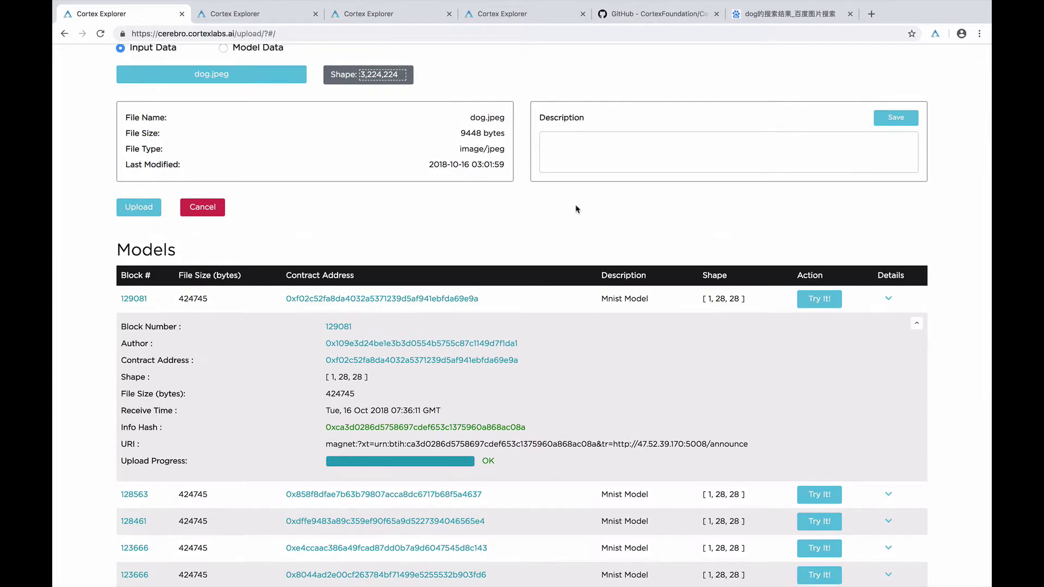
Save the description 'Gold Dog' for dog.jpeg and upload it.
{"action": "left_click", "coordinate": [609, 146]}
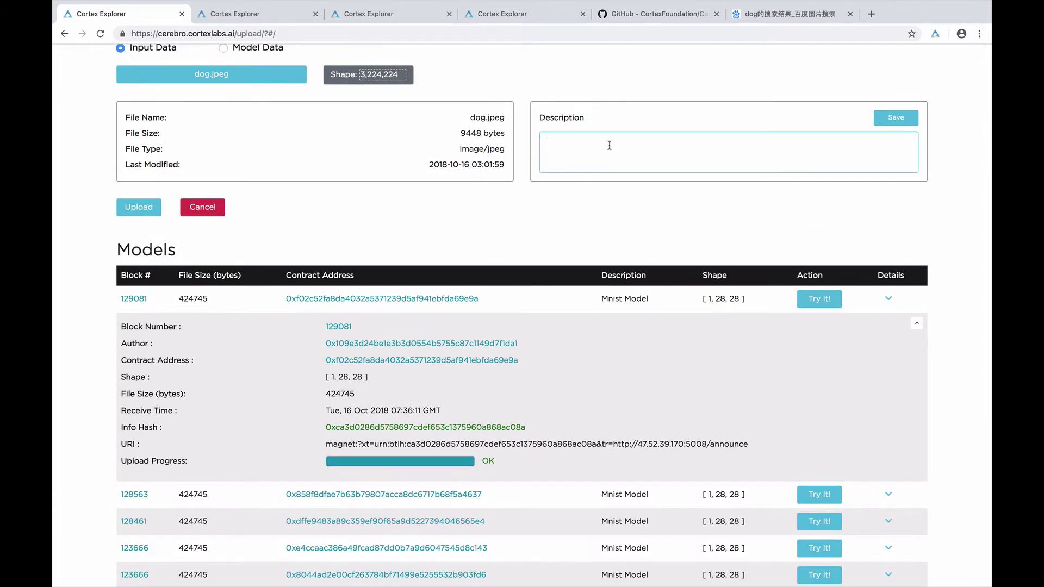
{"action": "type", "text": "Gold Dog"}
{"action": "left_click", "coordinate": [903, 118]}
{"action": "left_click", "coordinate": [139, 207]}
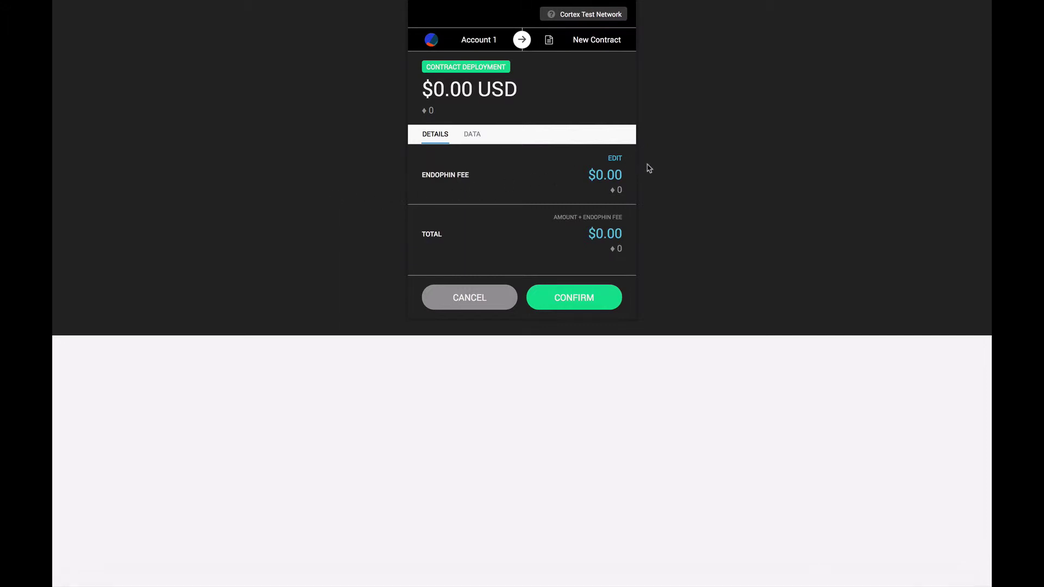
Raise the endophin price to a 0.000095 fee and approve the dog.jpeg upload transaction.
{"action": "left_click", "coordinate": [615, 158]}
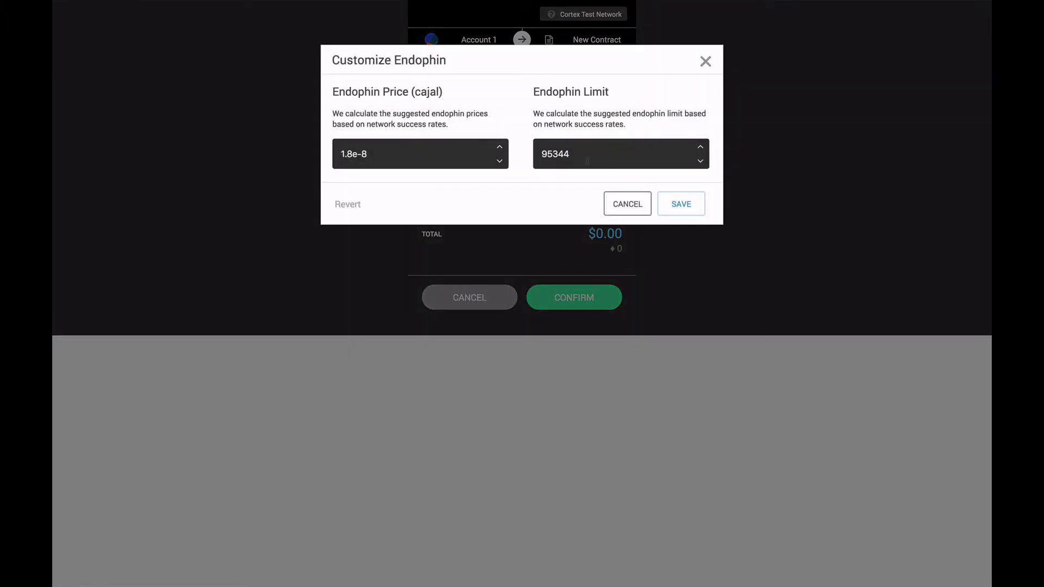
{"action": "left_click", "coordinate": [501, 149]}
{"action": "left_click", "coordinate": [687, 206]}
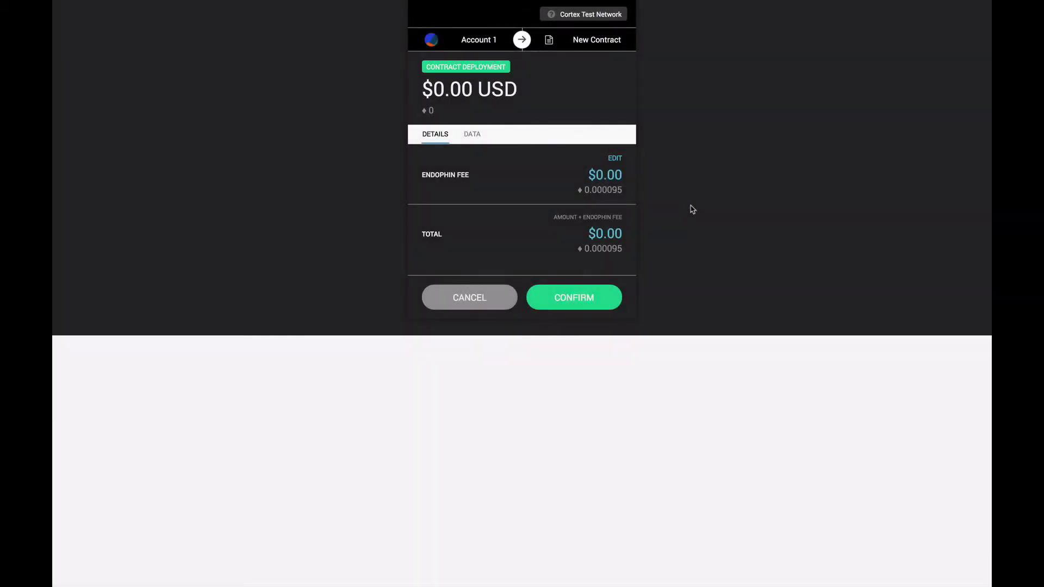
{"action": "left_click", "coordinate": [607, 298]}
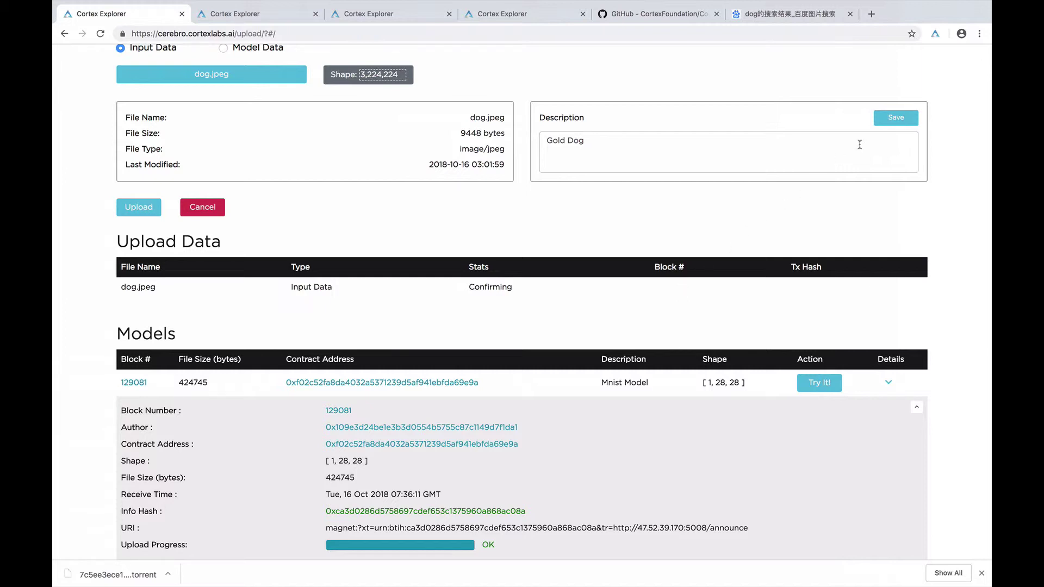
Open the wallet's pending Contract Deployment entry to view the dog.jpeg upload transaction.
{"action": "left_click", "coordinate": [936, 34]}
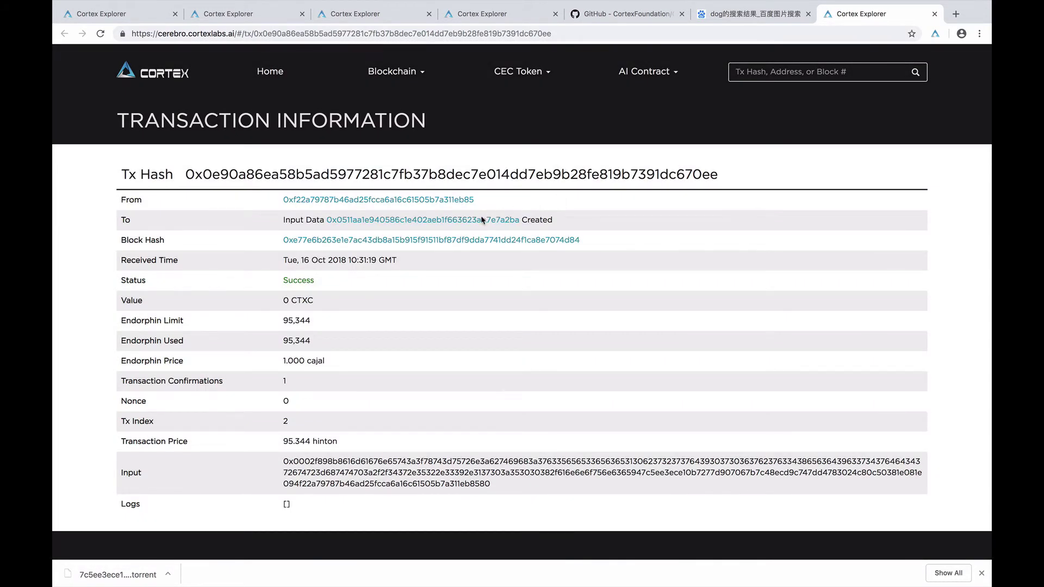
Open the transaction's To address, then return to the Upload page showing dog.jpeg confirmed.
{"action": "left_click", "coordinate": [483, 222]}
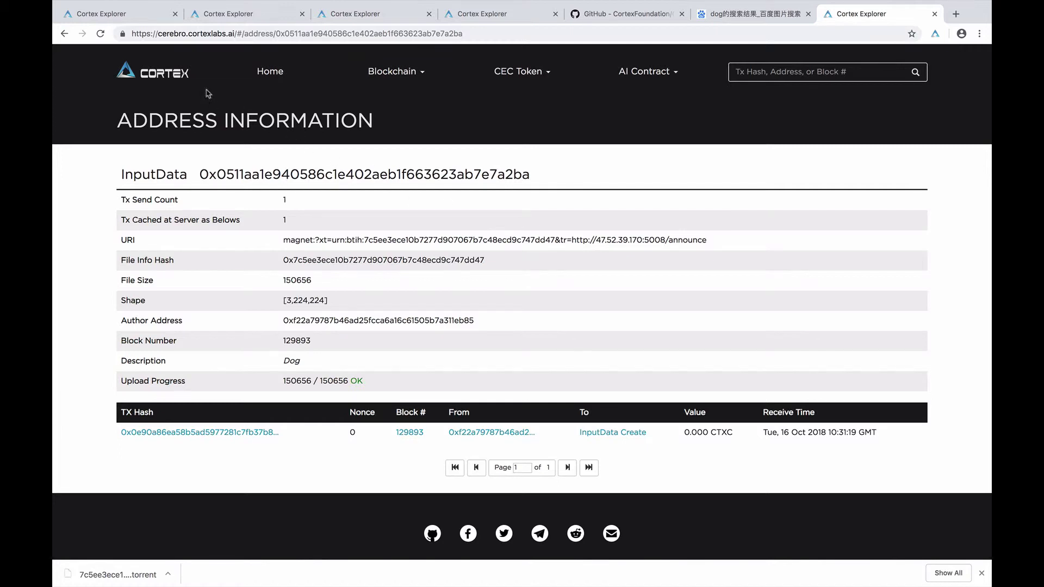
{"action": "left_click", "coordinate": [143, 20]}
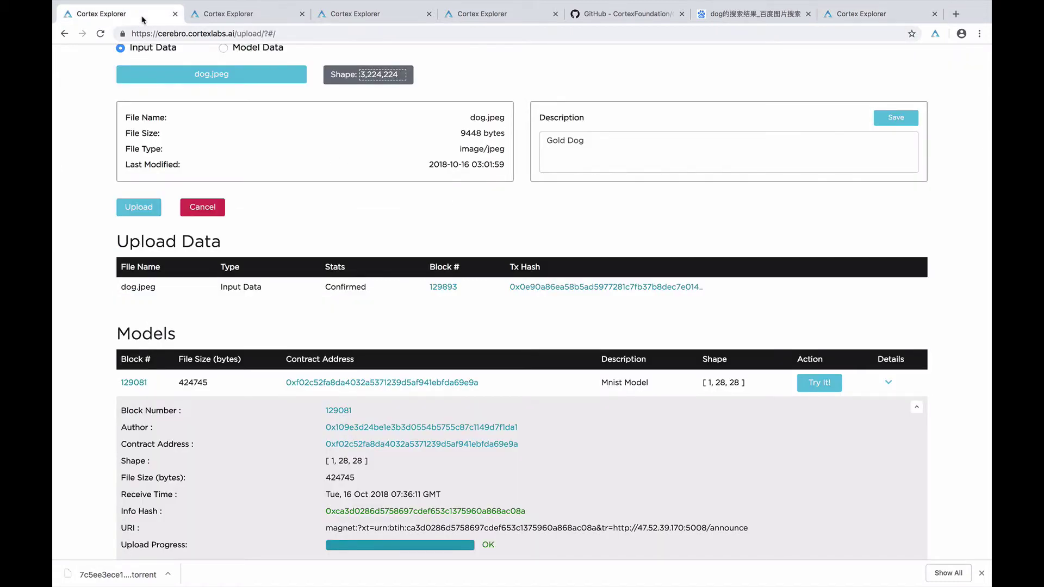
Switch to Model Data and select the params and symbol files from the ca3d0286… data folder.
{"action": "left_click", "coordinate": [223, 49]}
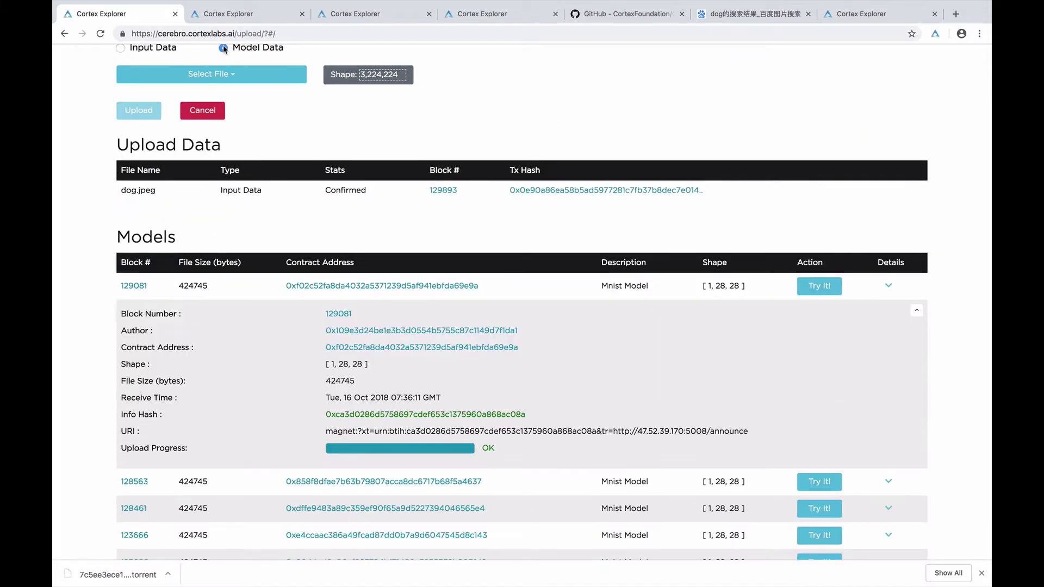
{"action": "left_click", "coordinate": [232, 76]}
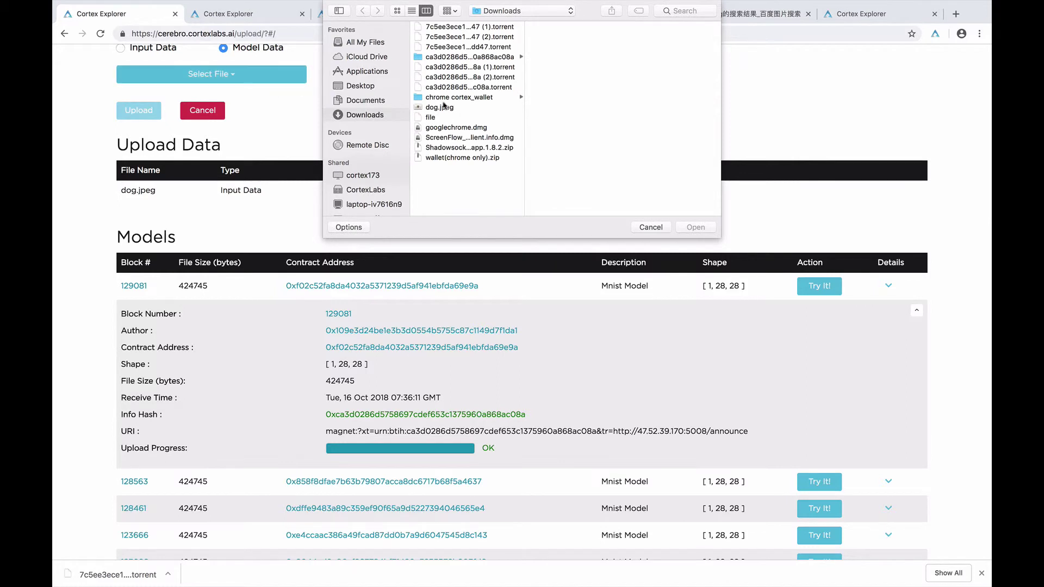
{"action": "left_click", "coordinate": [485, 57]}
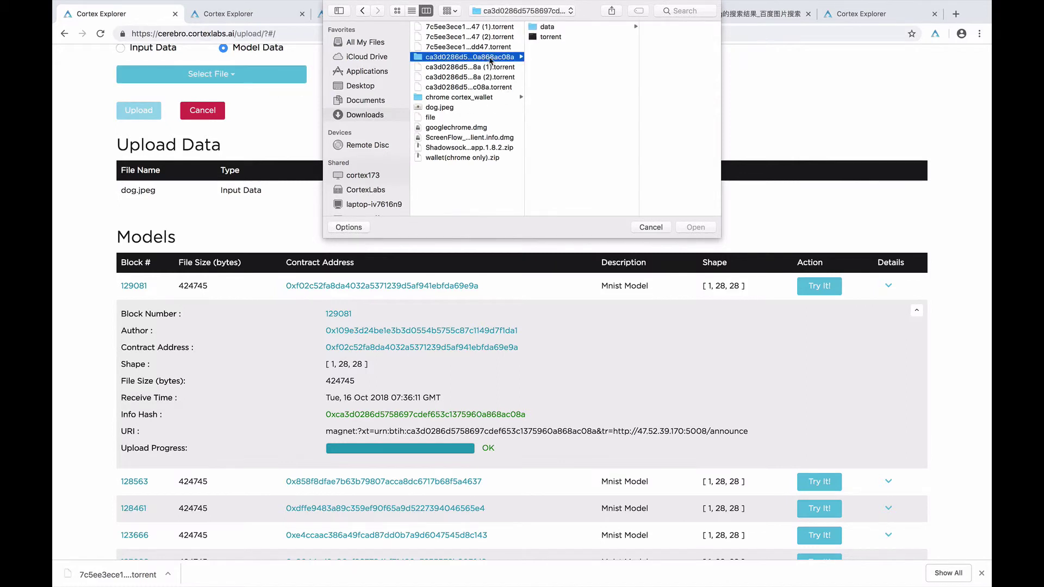
{"action": "left_click", "coordinate": [582, 27]}
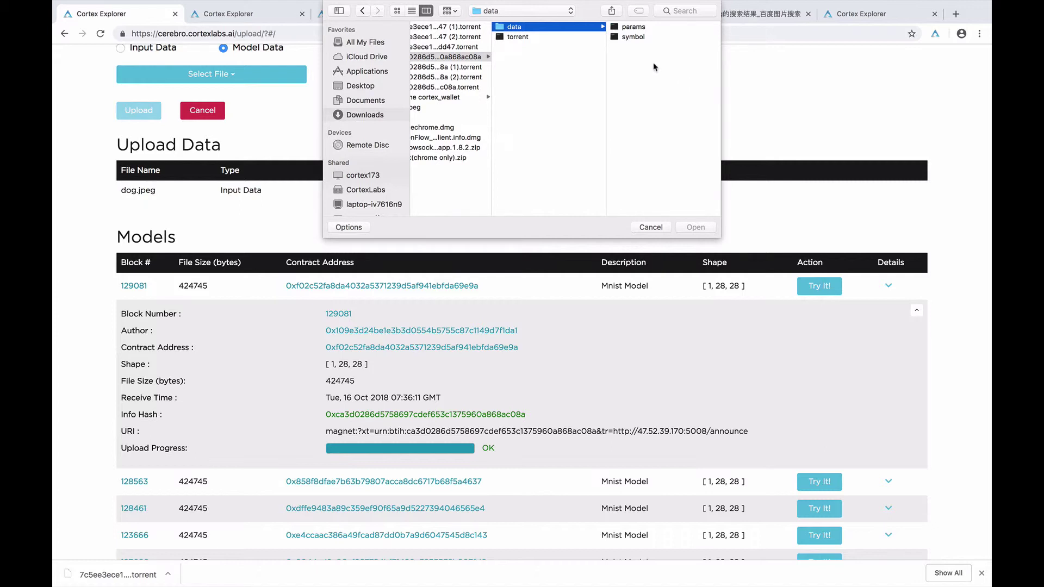
{"action": "key", "text": "super+a"}
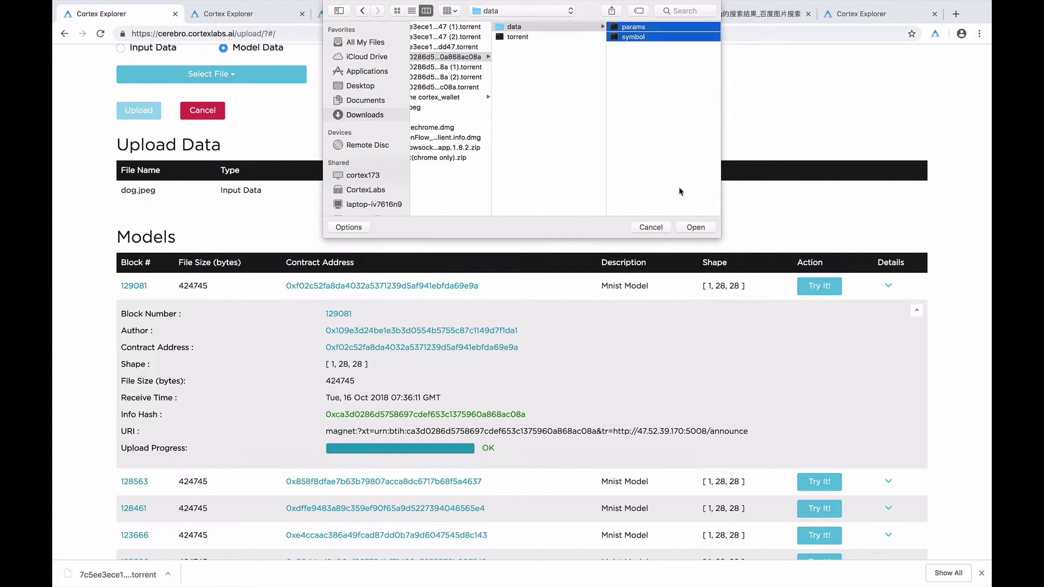
{"action": "left_click", "coordinate": [696, 227]}
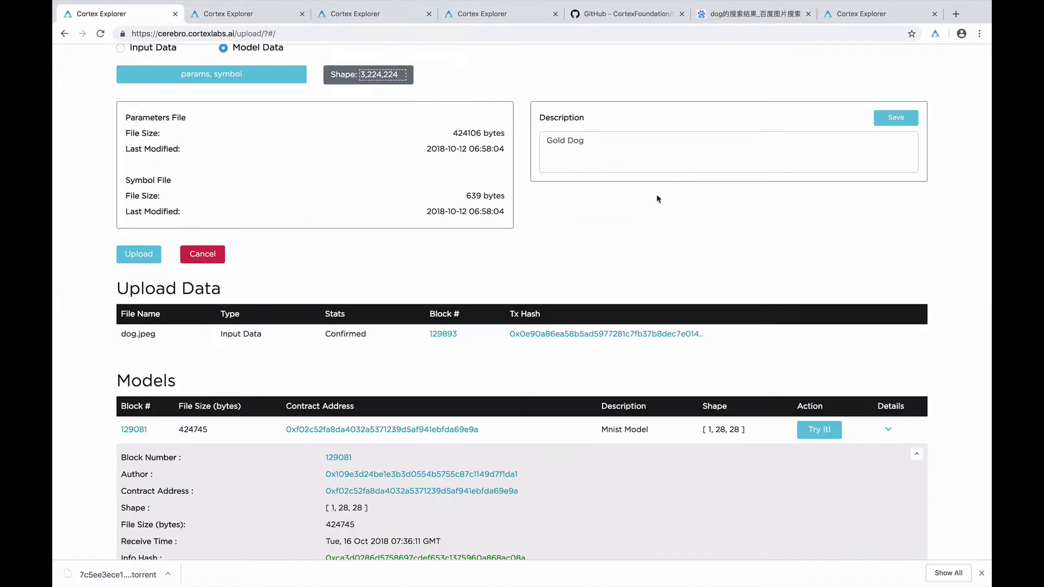
{"action": "scroll", "coordinate": [651, 194], "scroll_direction": "up", "scroll_amount": 2}
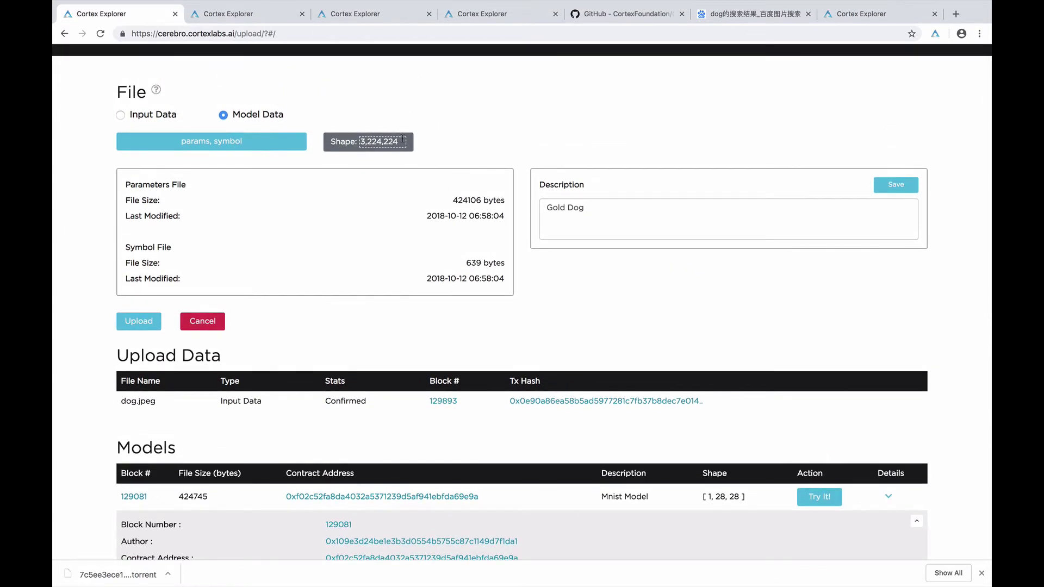
Change the model shape to 1,28,28 and upload the params and symbol files.
{"action": "left_click_drag", "start_coordinate": [401, 142], "coordinate": [355, 143]}
{"action": "type", "text": "1,28,28"}
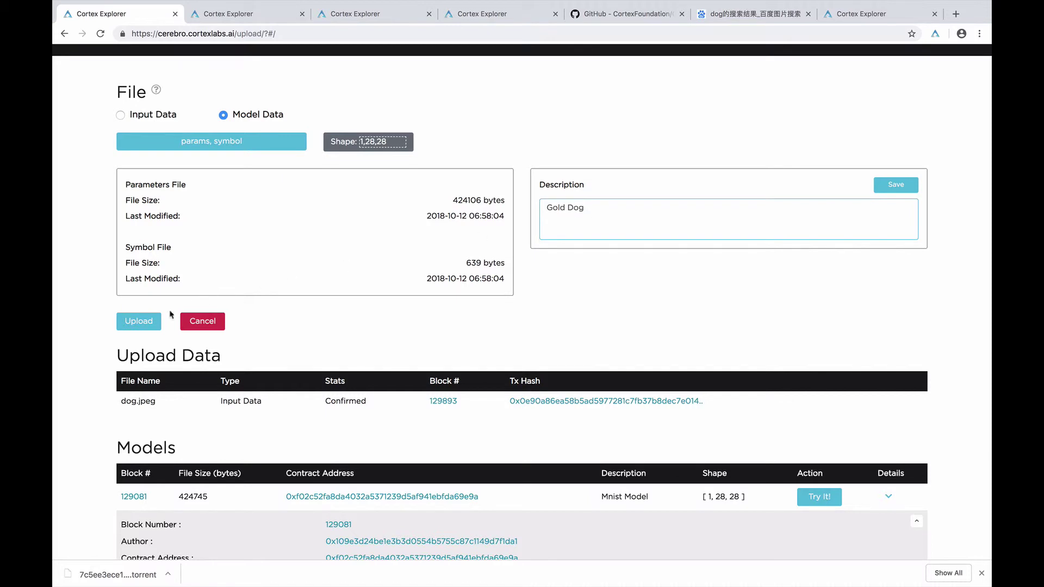
{"action": "left_click", "coordinate": [145, 324]}
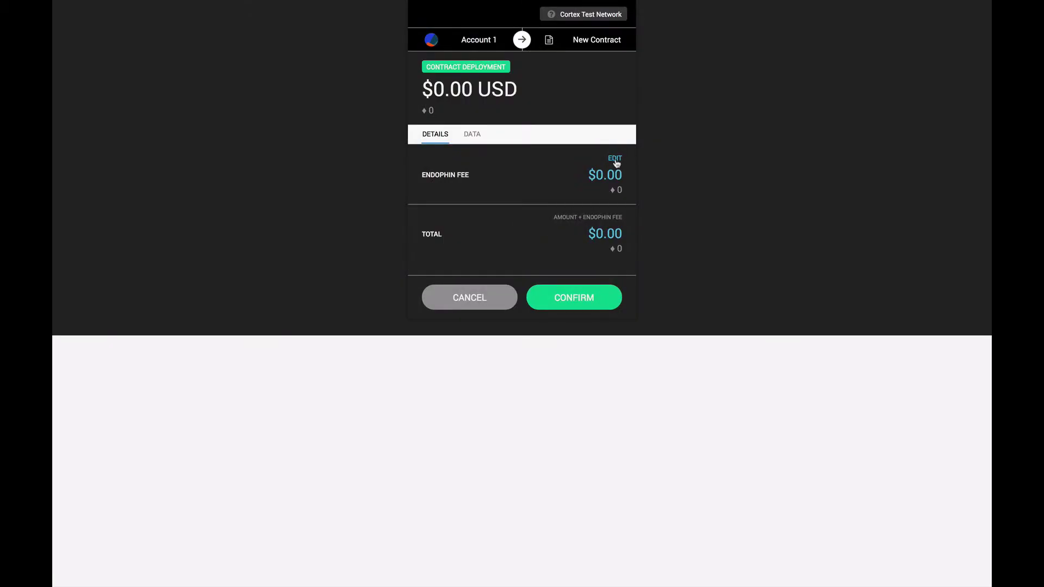
Keep the 95612 endophin limit and confirm the model upload transaction in CortexWallet.
{"action": "left_click", "coordinate": [616, 159]}
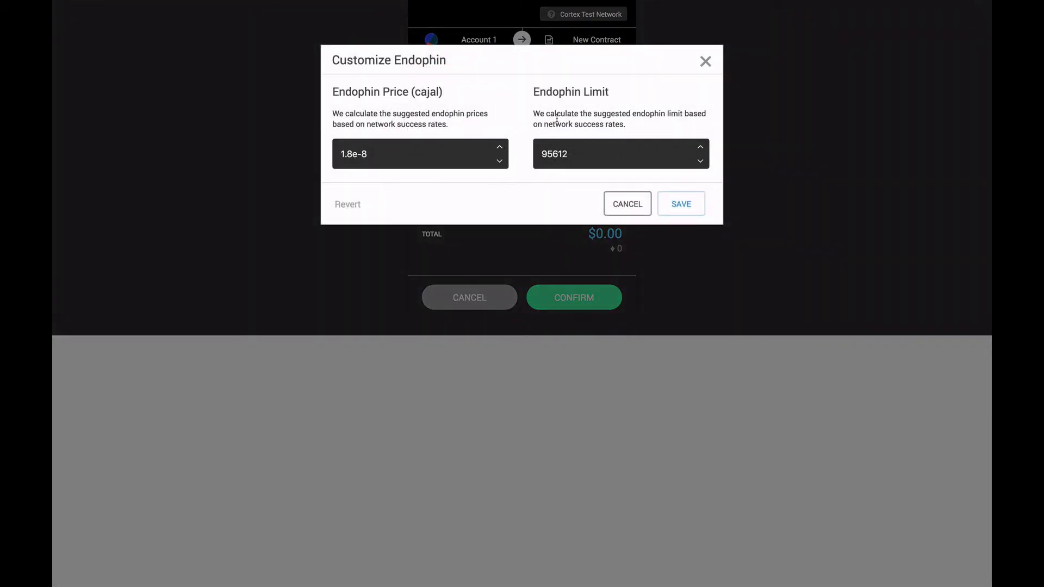
{"action": "left_click", "coordinate": [683, 203]}
{"action": "left_click", "coordinate": [577, 299]}
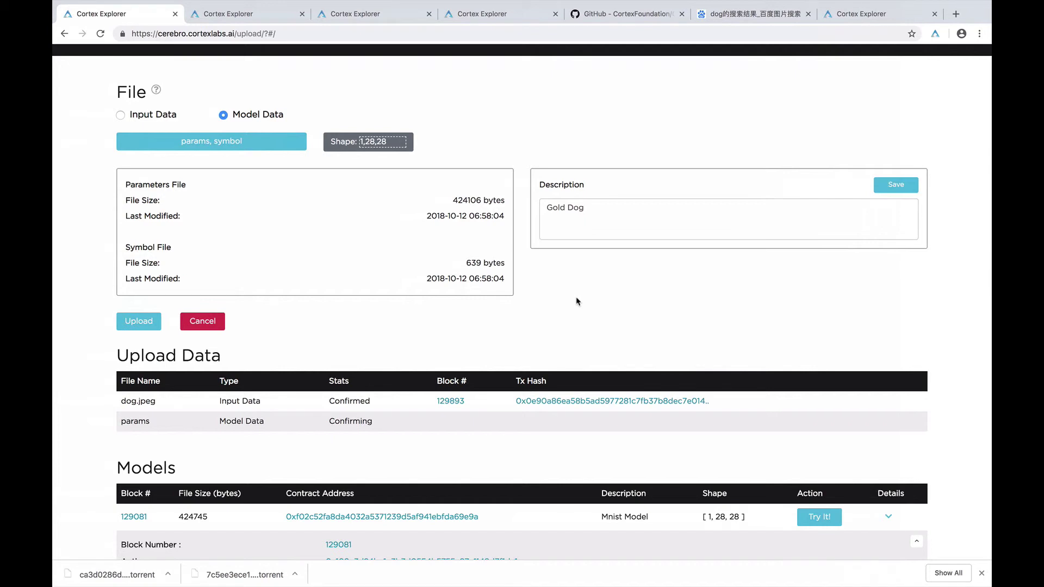
Open the latest Contract Deployment in the wallet history to view the params upload details.
{"action": "left_click", "coordinate": [939, 34]}
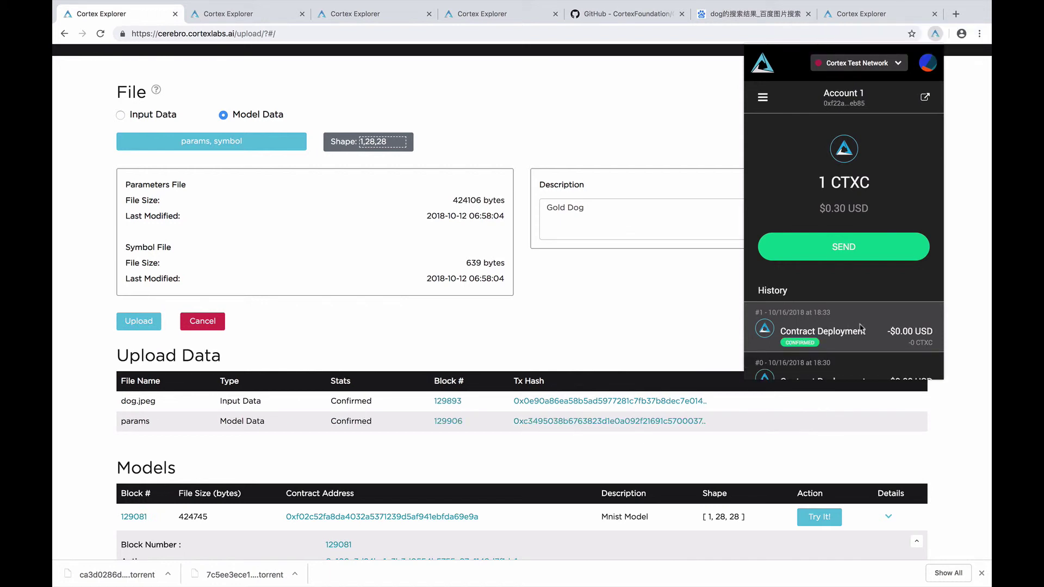
{"action": "left_click", "coordinate": [861, 328]}
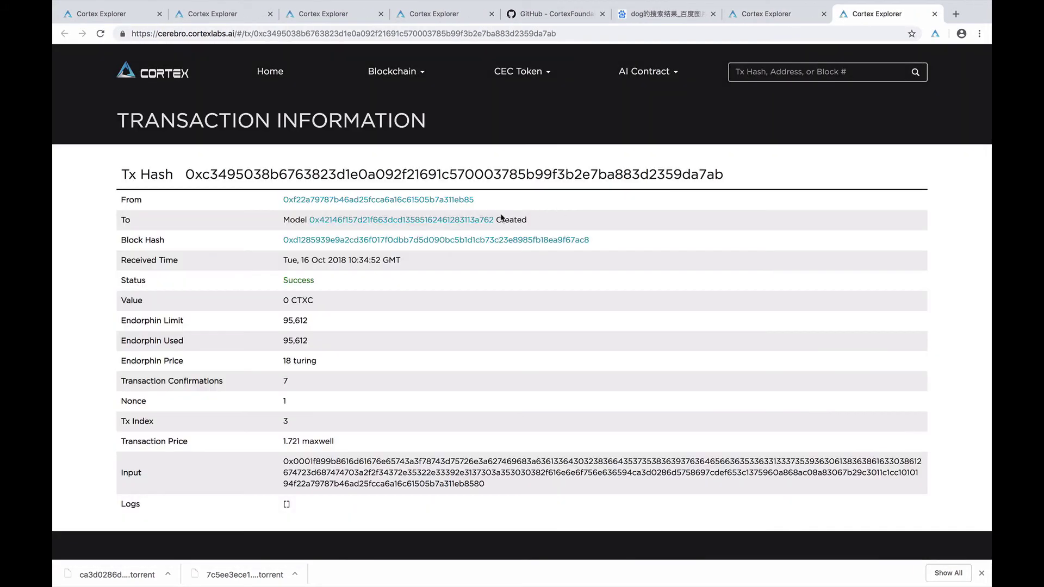
Check the new model address's upload details, then switch to the Inference tab.
{"action": "left_click", "coordinate": [462, 224]}
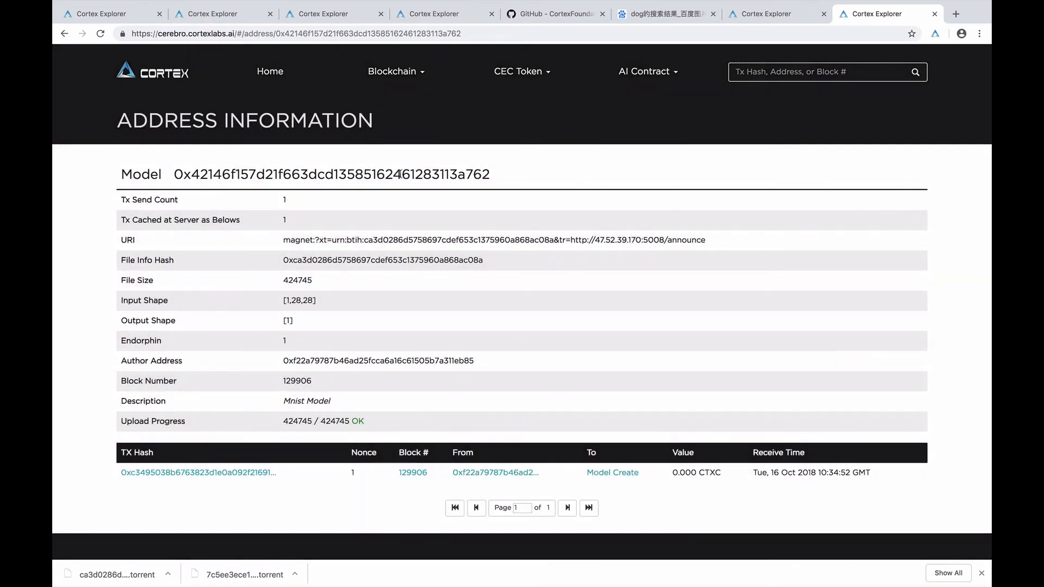
{"action": "left_click", "coordinate": [213, 15]}
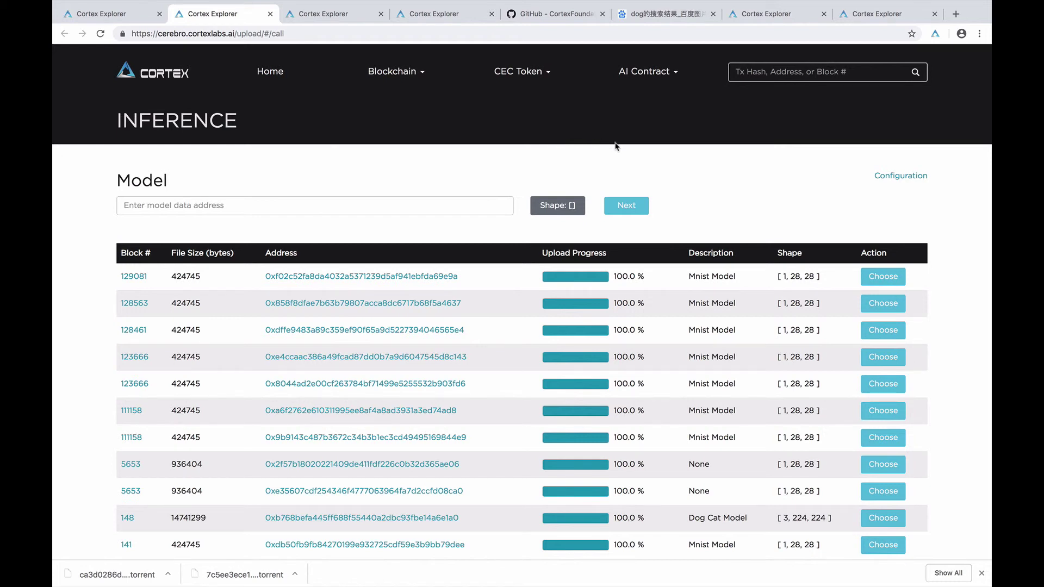
Choose the Dog Cat Model and the Dog input data for a new inference.
{"action": "left_click", "coordinate": [878, 524]}
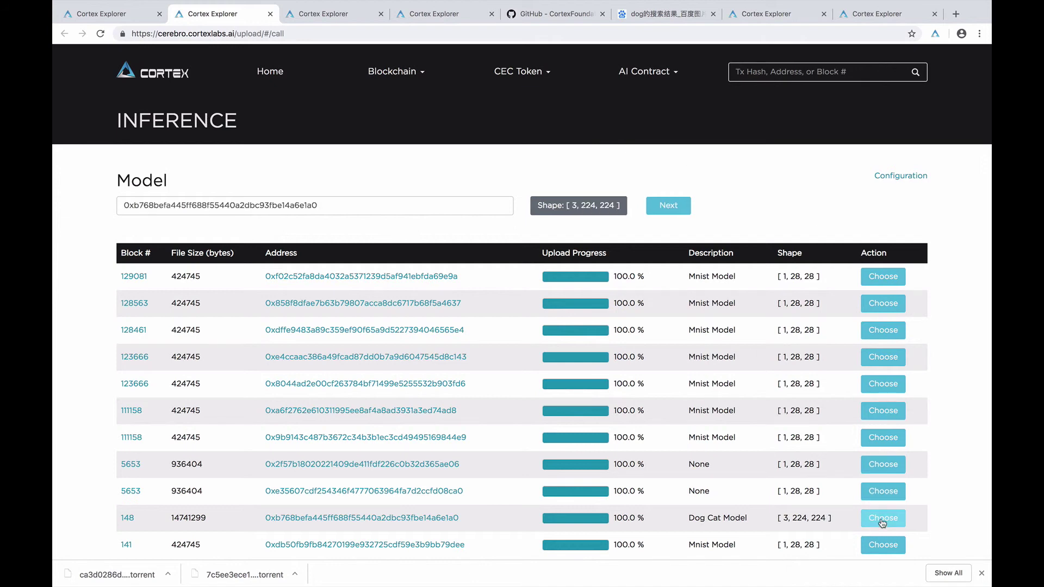
{"action": "left_click", "coordinate": [677, 207]}
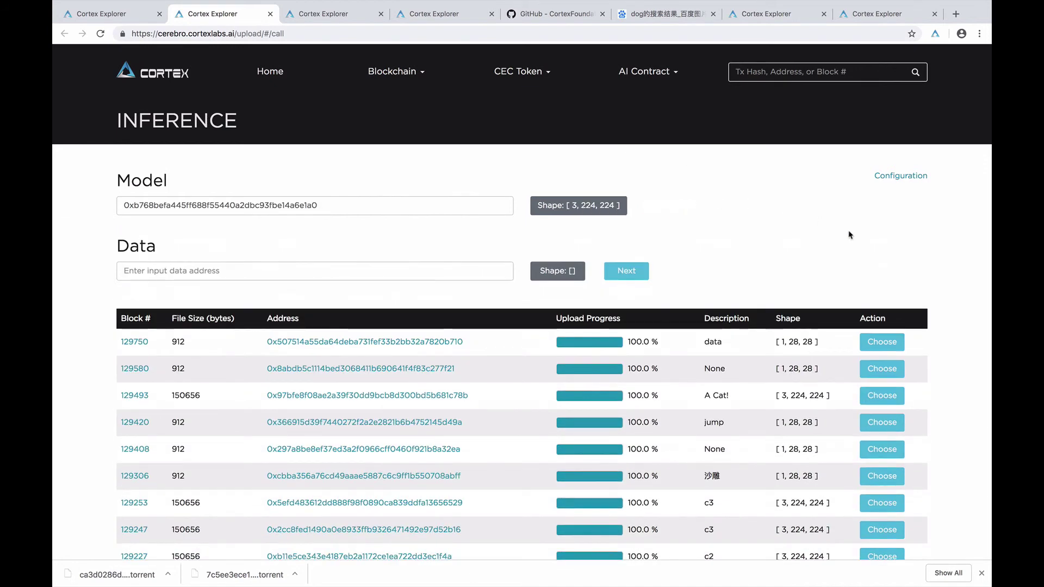
{"action": "scroll", "coordinate": [932, 290], "scroll_direction": "down", "scroll_amount": 5}
{"action": "scroll", "coordinate": [932, 291], "scroll_direction": "down", "scroll_amount": 5}
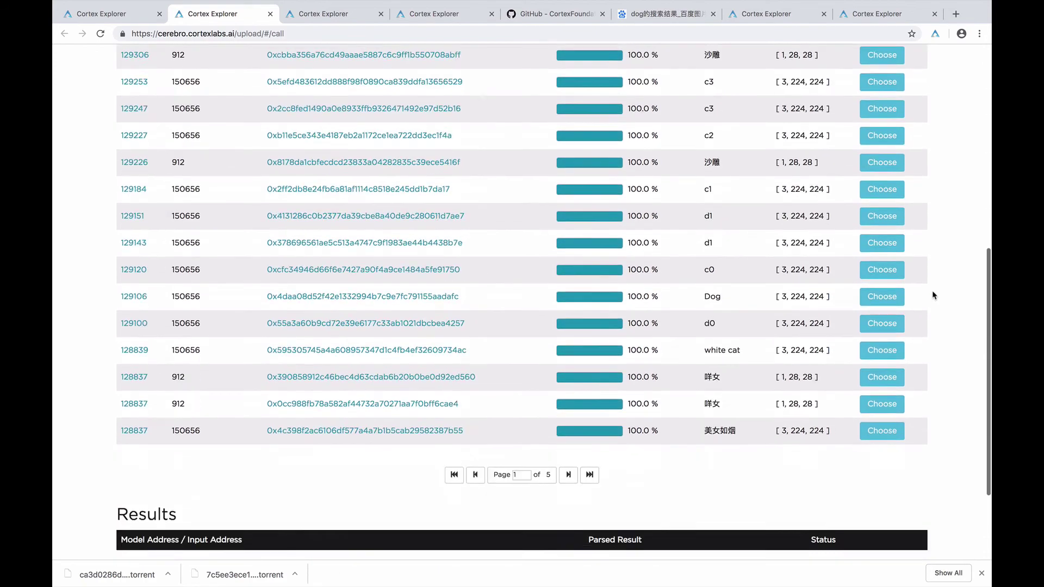
{"action": "left_click", "coordinate": [881, 301]}
{"action": "scroll", "coordinate": [874, 306], "scroll_direction": "up", "scroll_amount": 6}
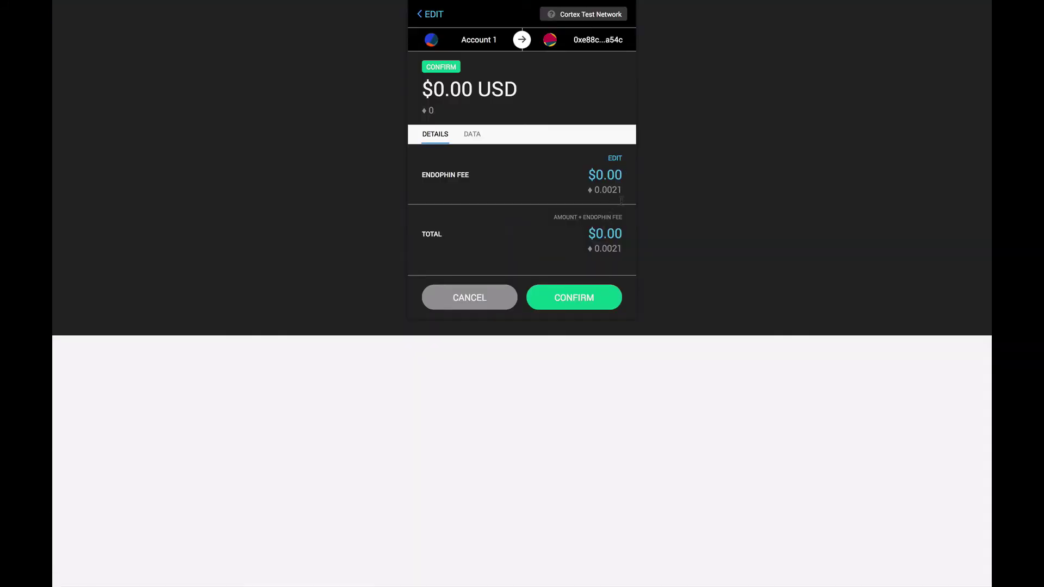
Confirm the inference transaction in the CortexWallet popup.
{"action": "left_click", "coordinate": [590, 297]}
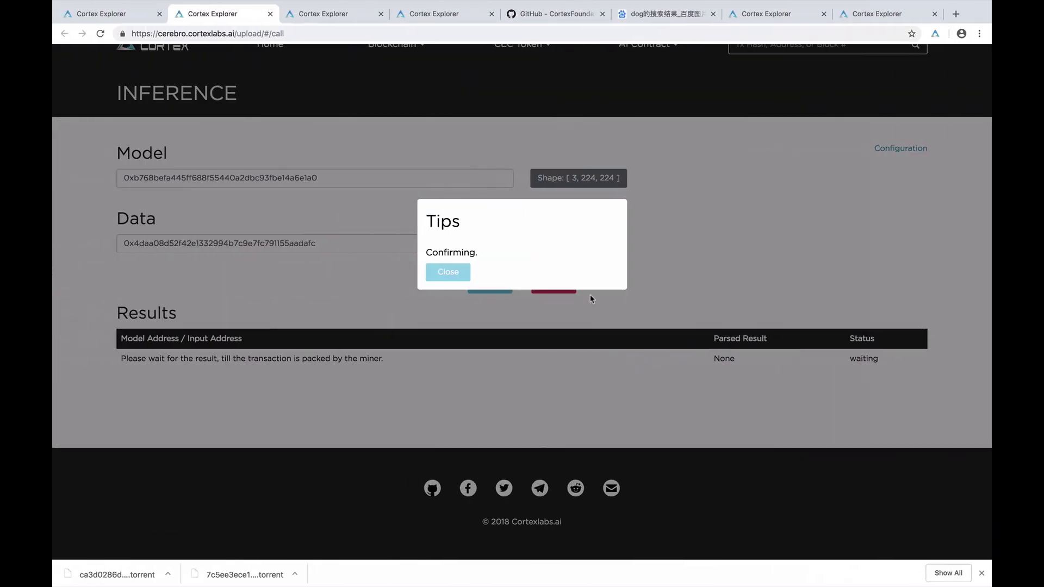